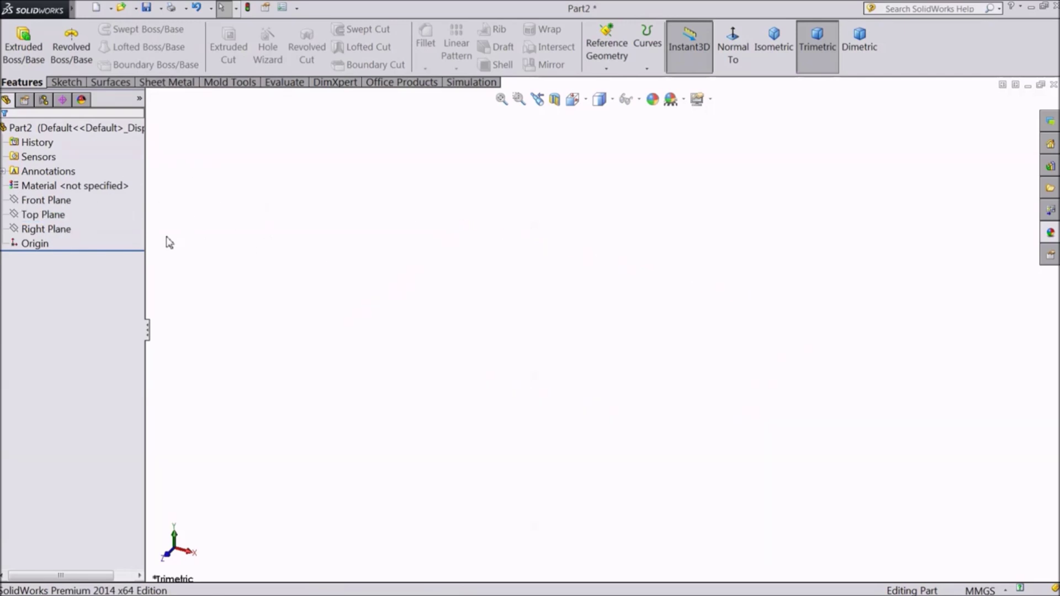
Start a new sketch on the Top Plane, viewed normal to it.
{"action": "left_click", "coordinate": [51, 217]}
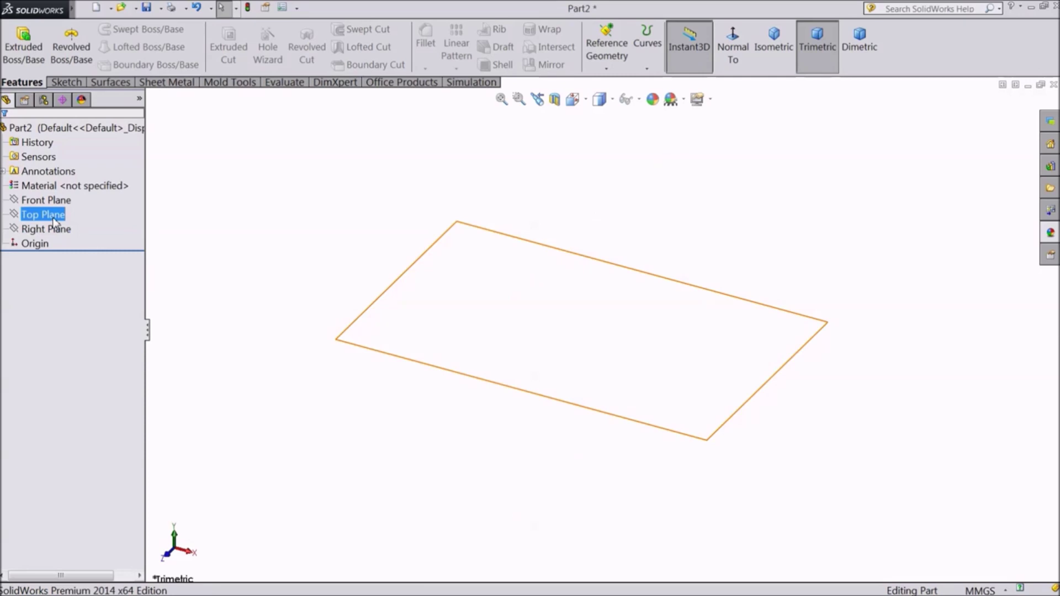
{"action": "left_click", "coordinate": [62, 201]}
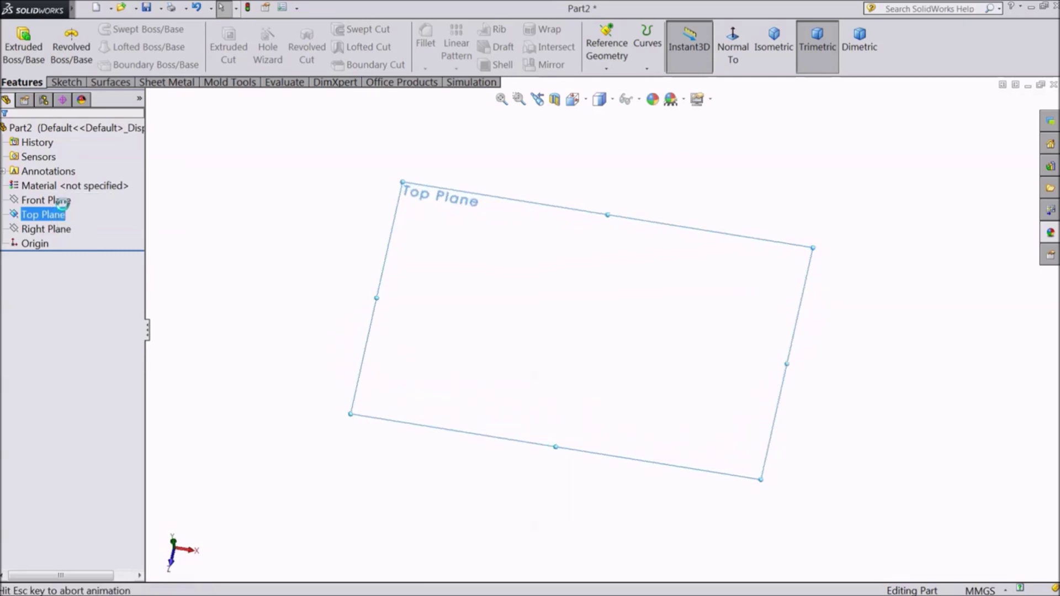
{"action": "left_click", "coordinate": [64, 84]}
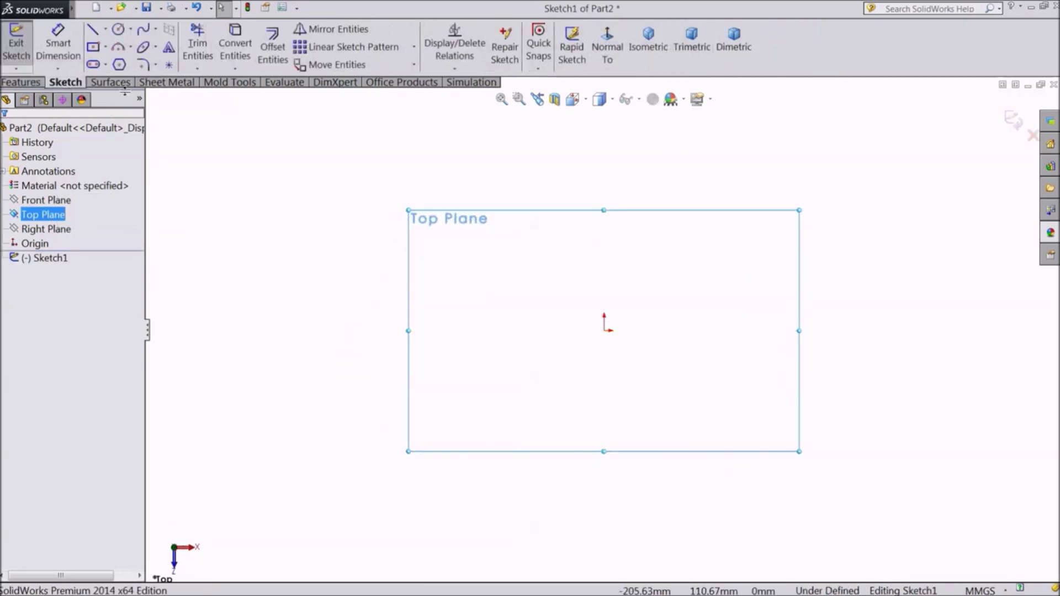
Draw a circle centred on the origin and close Sketch1.
{"action": "left_click", "coordinate": [119, 29]}
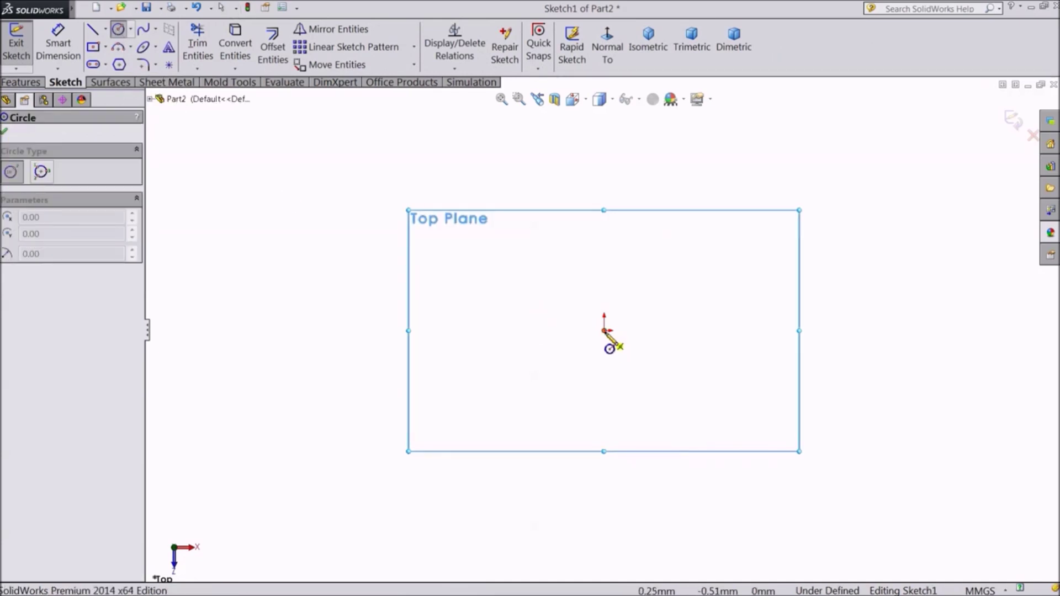
{"action": "left_click", "coordinate": [604, 324]}
{"action": "left_click", "coordinate": [570, 297]}
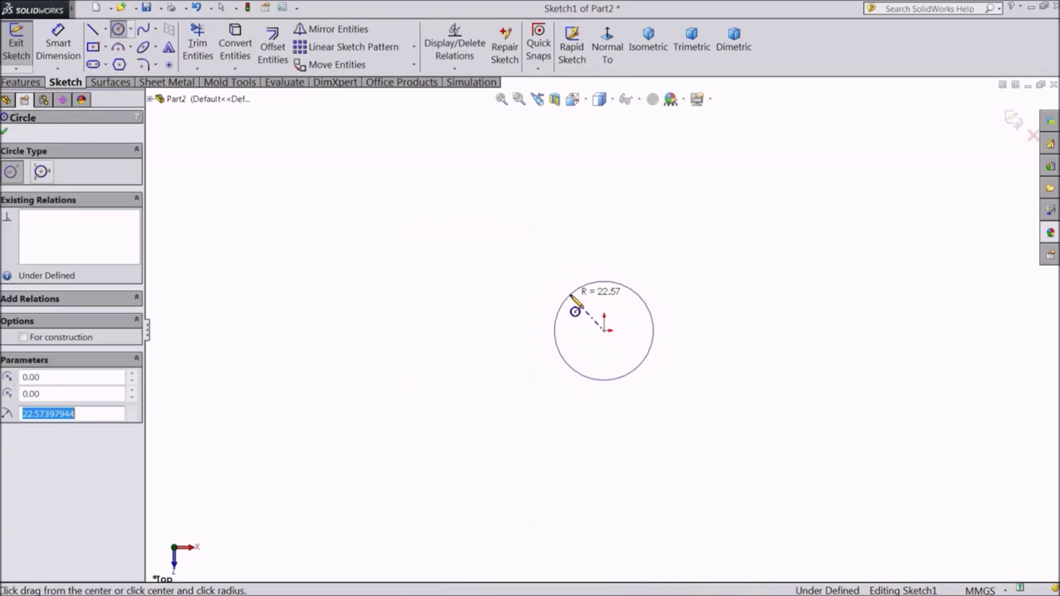
{"action": "left_click", "coordinate": [5, 133]}
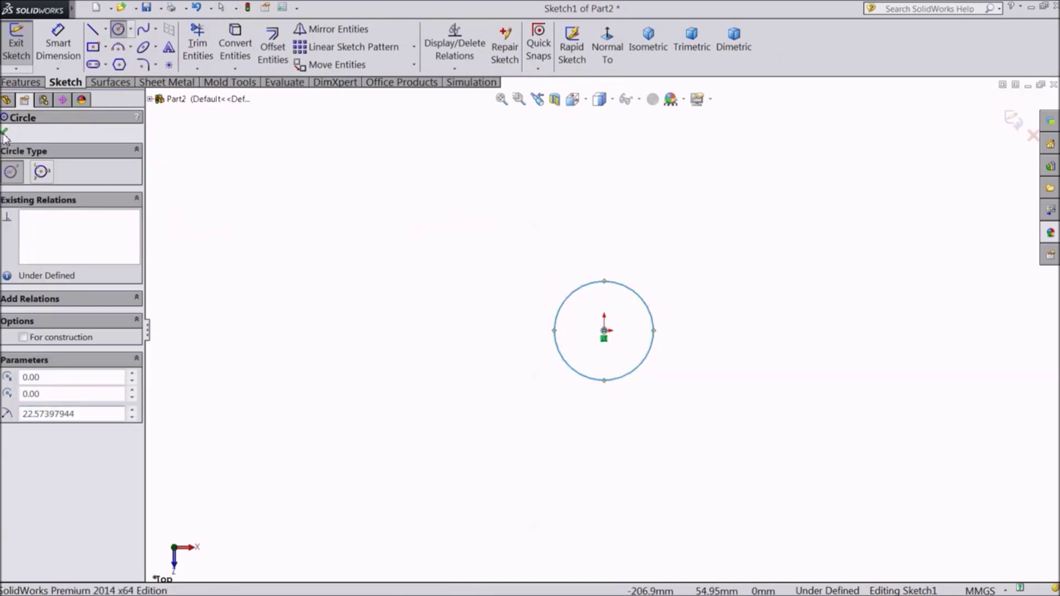
{"action": "left_click", "coordinate": [1010, 124]}
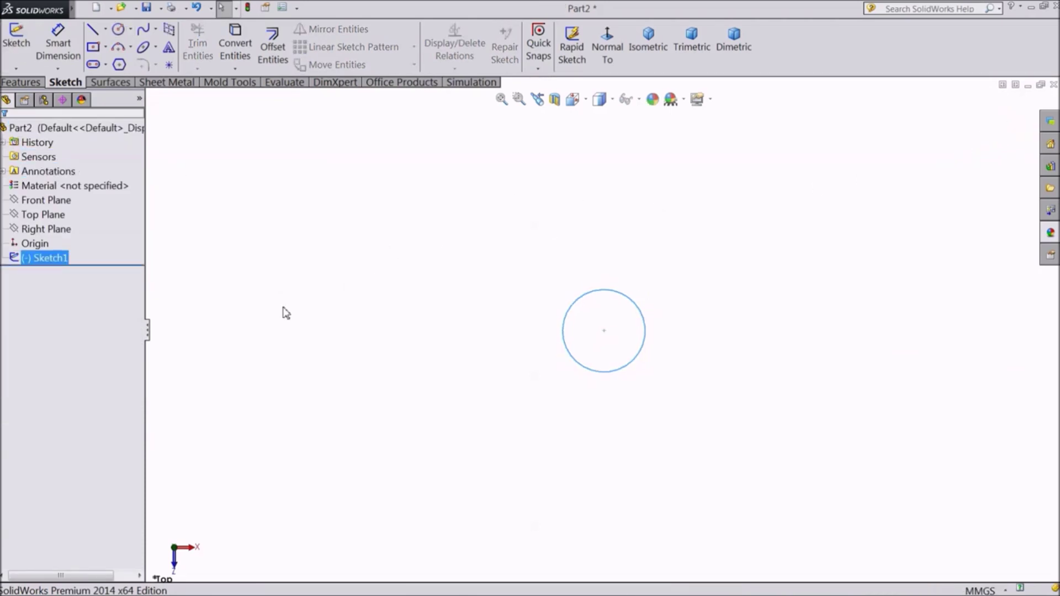
{"action": "left_click", "coordinate": [57, 234], "text": "ctrl"}
{"action": "mouse_move", "coordinate": [289, 322]}
{"action": "middle_mouse_down"}
{"action": "mouse_move", "coordinate": [415, 208]}
{"action": "mouse_move", "coordinate": [405, 222]}
{"action": "middle_mouse_up"}
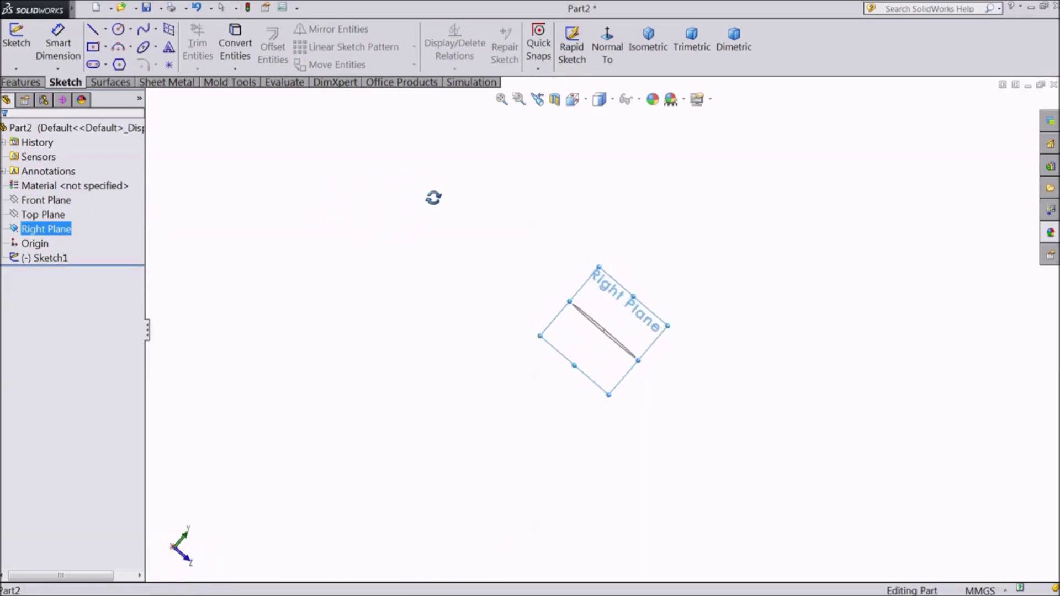
{"action": "left_click", "coordinate": [60, 203], "text": "ctrl"}
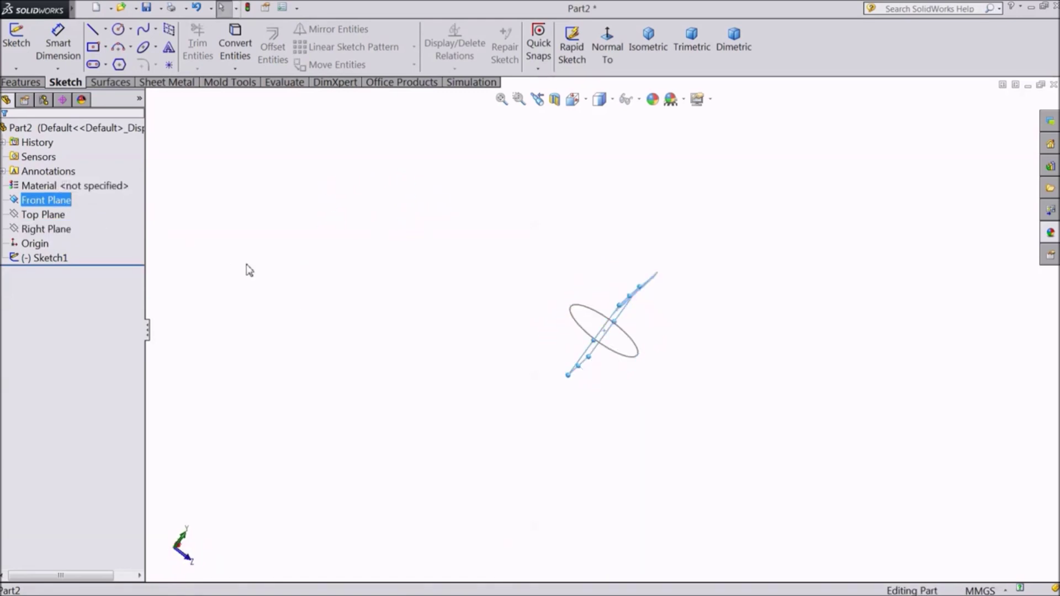
{"action": "mouse_move", "coordinate": [245, 267]}
{"action": "middle_mouse_down"}
{"action": "mouse_move", "coordinate": [196, 180]}
{"action": "mouse_move", "coordinate": [84, 162]}
{"action": "middle_mouse_up"}
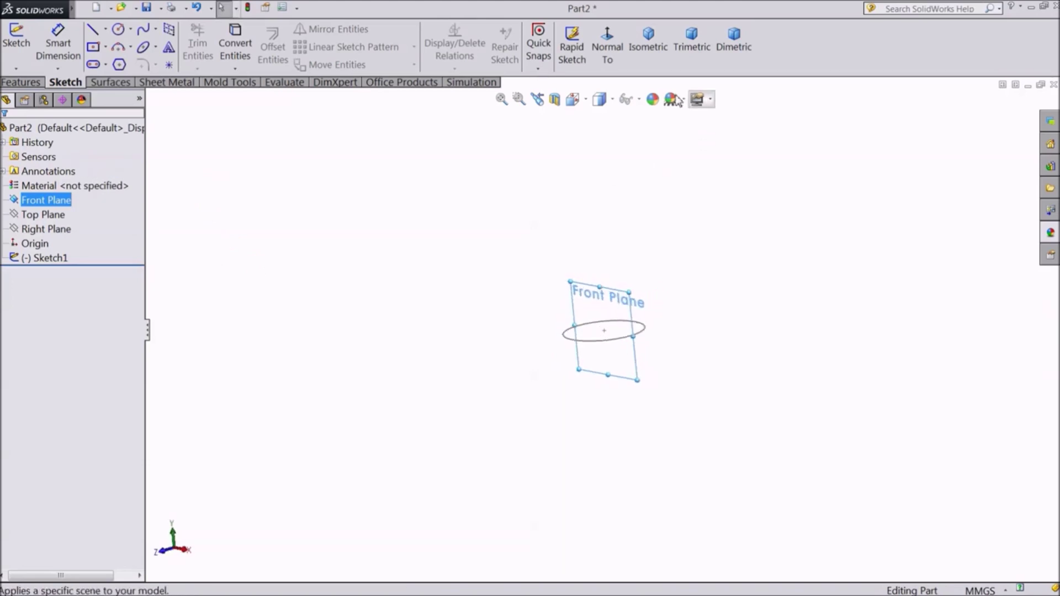
{"action": "left_click", "coordinate": [648, 49]}
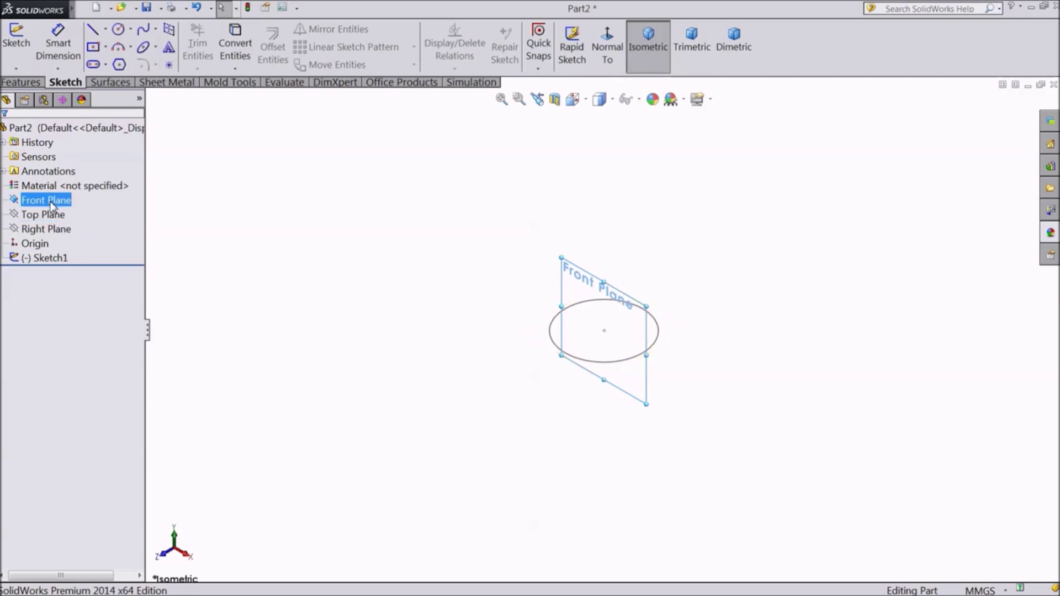
Draw a wavy spline rising upward from the origin in a new Front Plane sketch.
{"action": "left_click", "coordinate": [16, 39]}
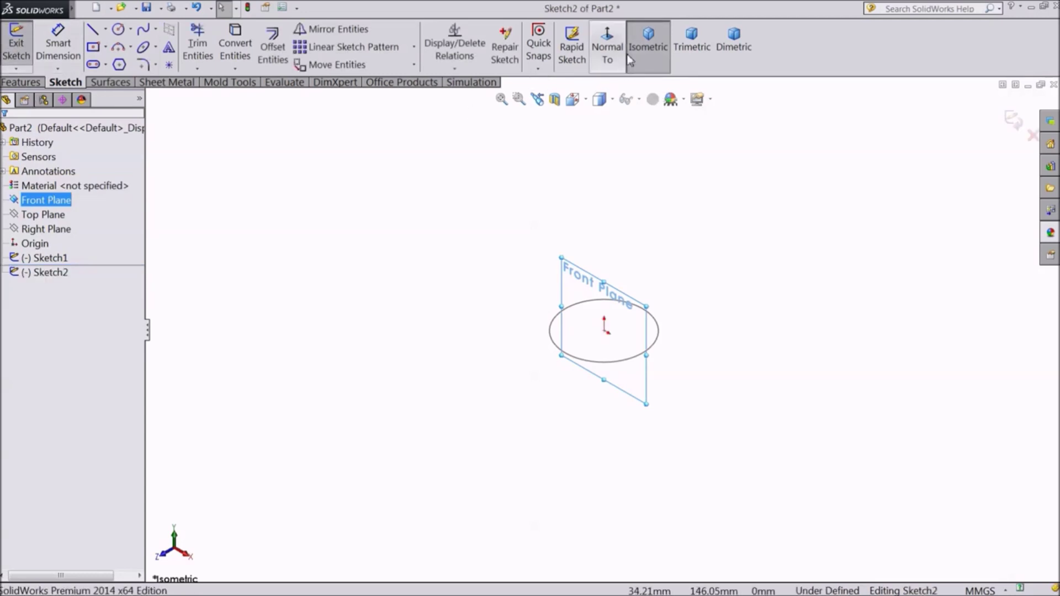
{"action": "left_click", "coordinate": [604, 44]}
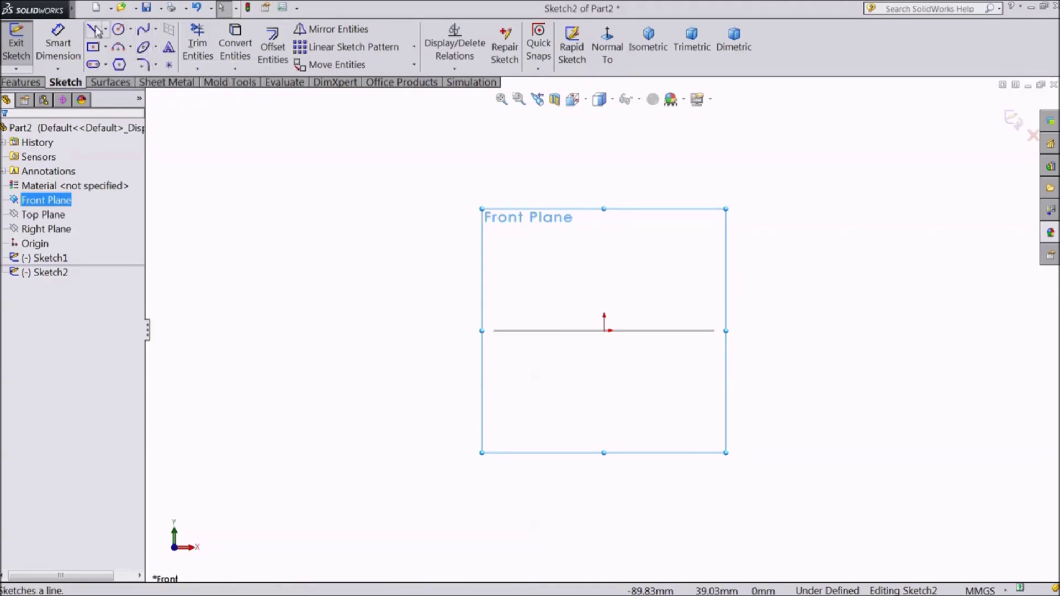
{"action": "left_click", "coordinate": [143, 34]}
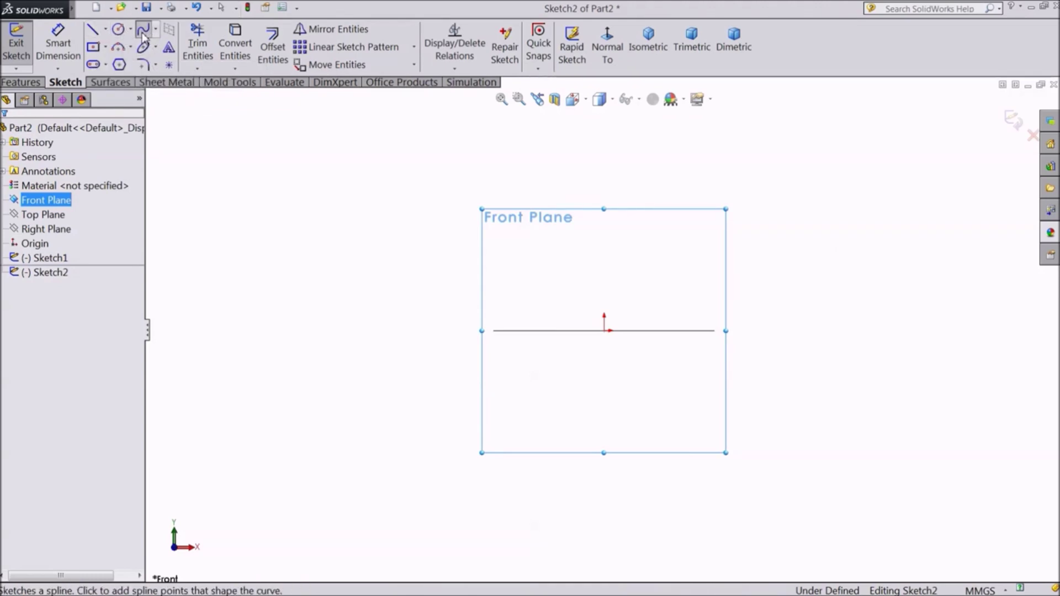
{"action": "left_click", "coordinate": [606, 331]}
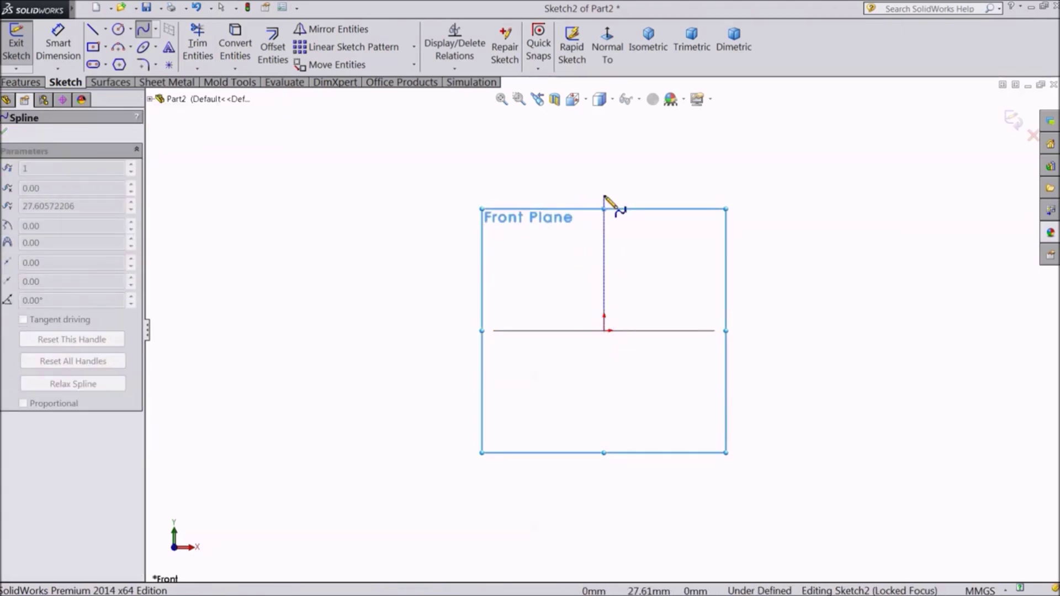
{"action": "left_click", "coordinate": [604, 237]}
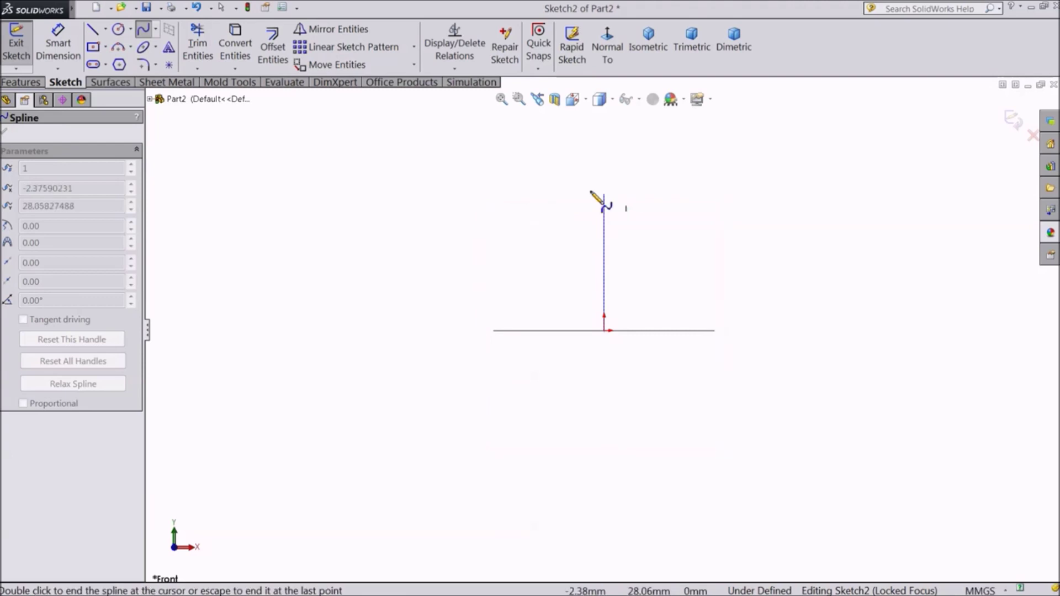
{"action": "left_click", "coordinate": [570, 158]}
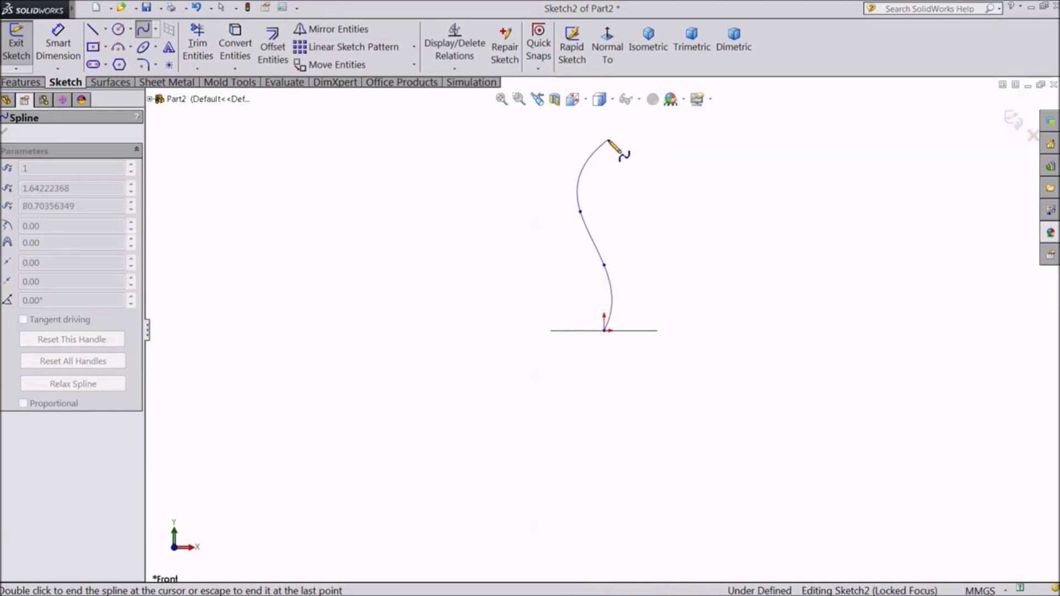
{"action": "left_click", "coordinate": [609, 142]}
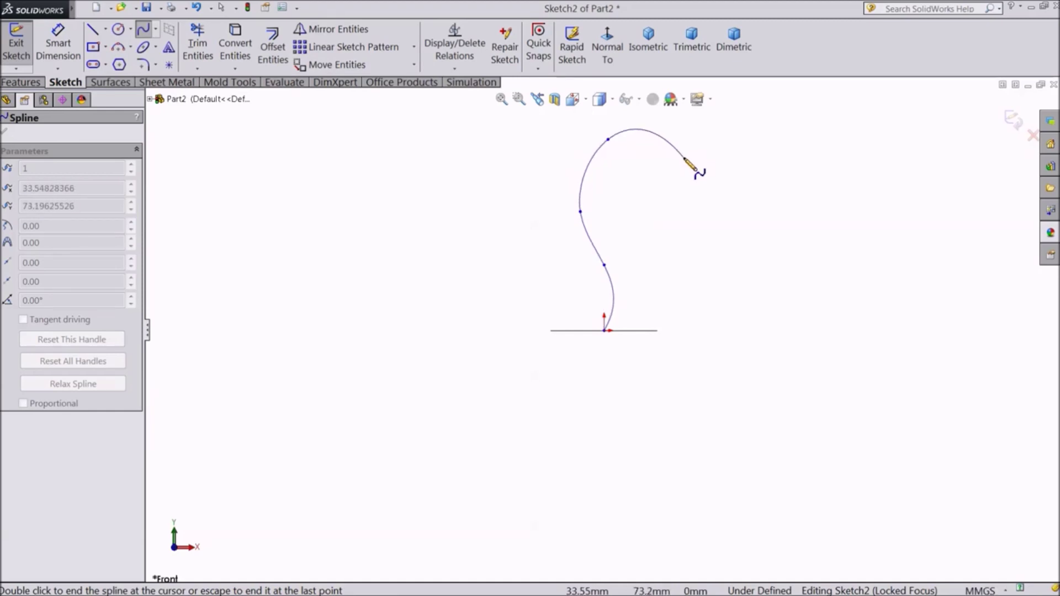
{"action": "key", "text": "z"}
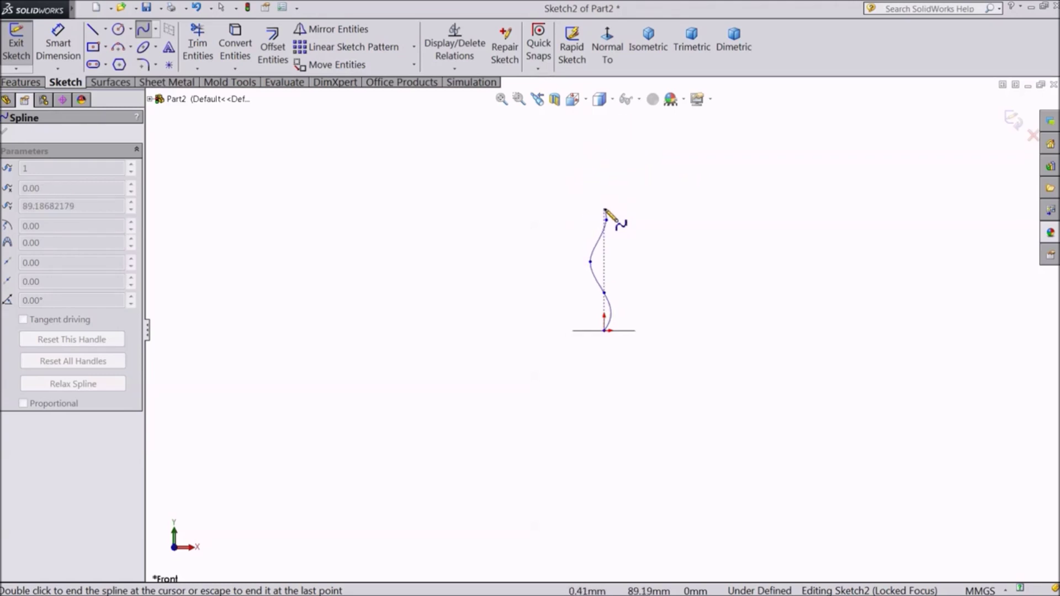
{"action": "double_click", "coordinate": [605, 212]}
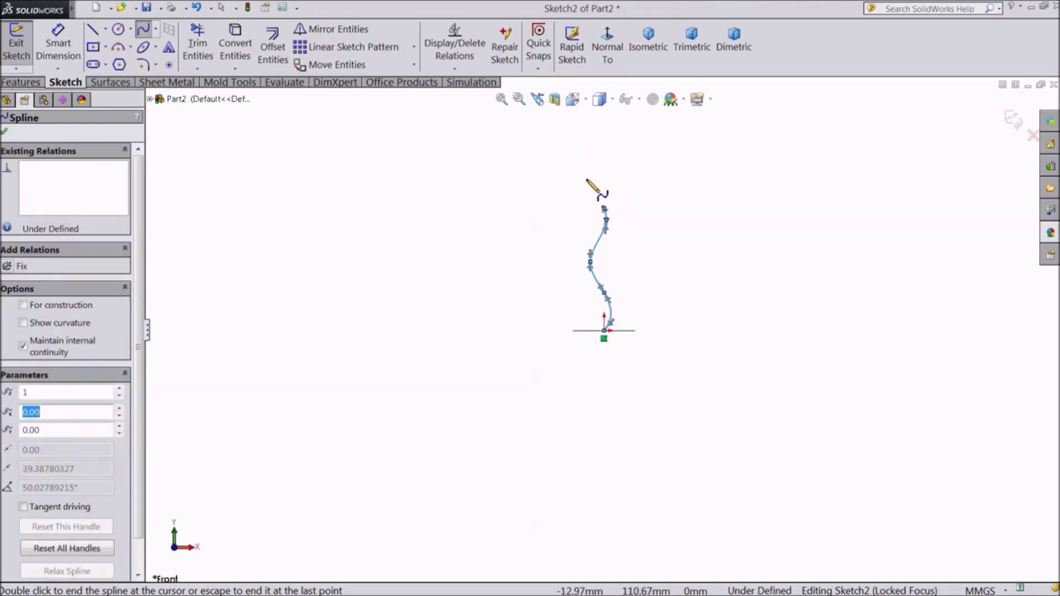
{"action": "scroll", "coordinate": [617, 228], "scroll_direction": "down", "scroll_amount": 5}
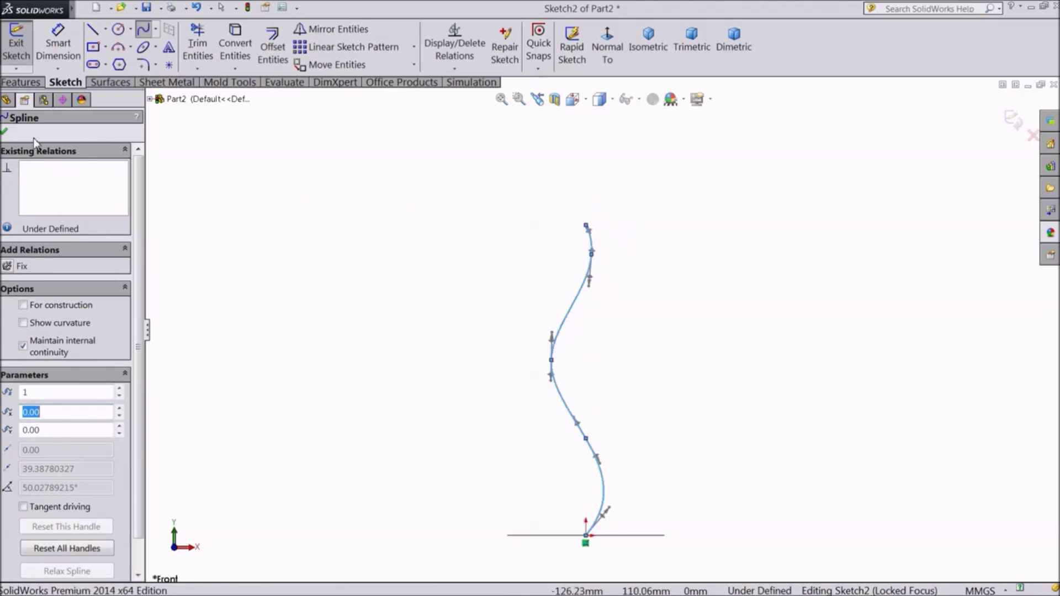
{"action": "left_click", "coordinate": [5, 133]}
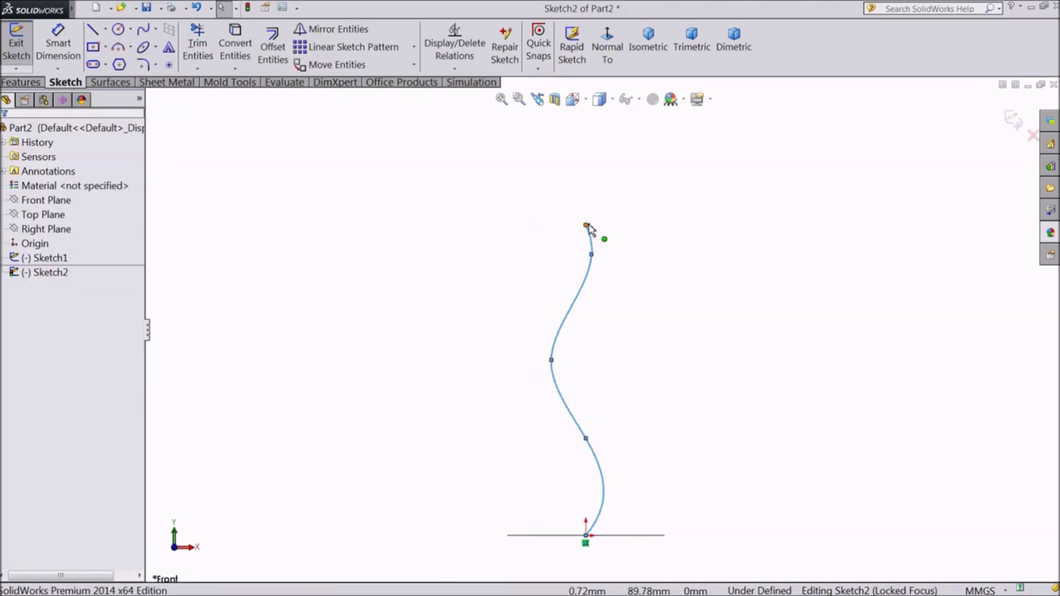
Drag the spline's top end up and left and bend its lower part.
{"action": "left_click_drag", "start_coordinate": [586, 226], "coordinate": [531, 122]}
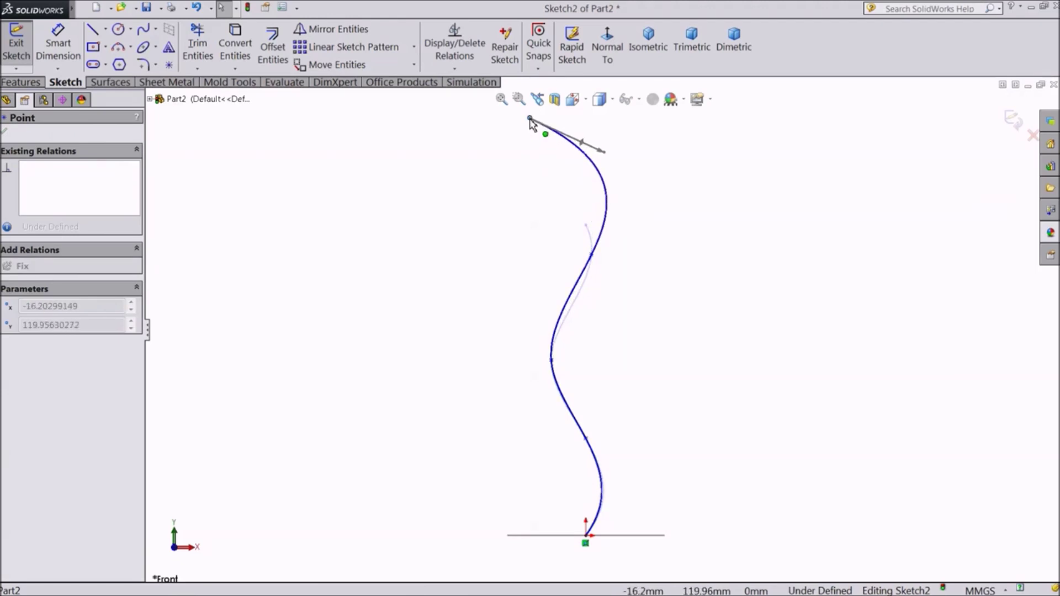
{"action": "left_click_drag", "start_coordinate": [531, 122], "coordinate": [548, 114]}
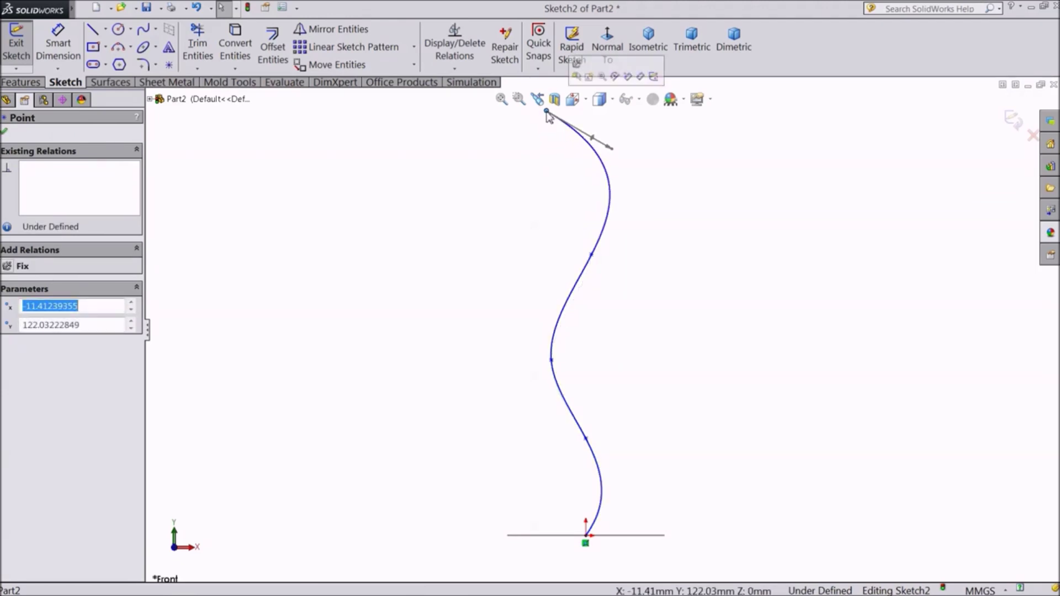
{"action": "key", "text": "f"}
{"action": "left_click_drag", "start_coordinate": [614, 211], "coordinate": [601, 220]}
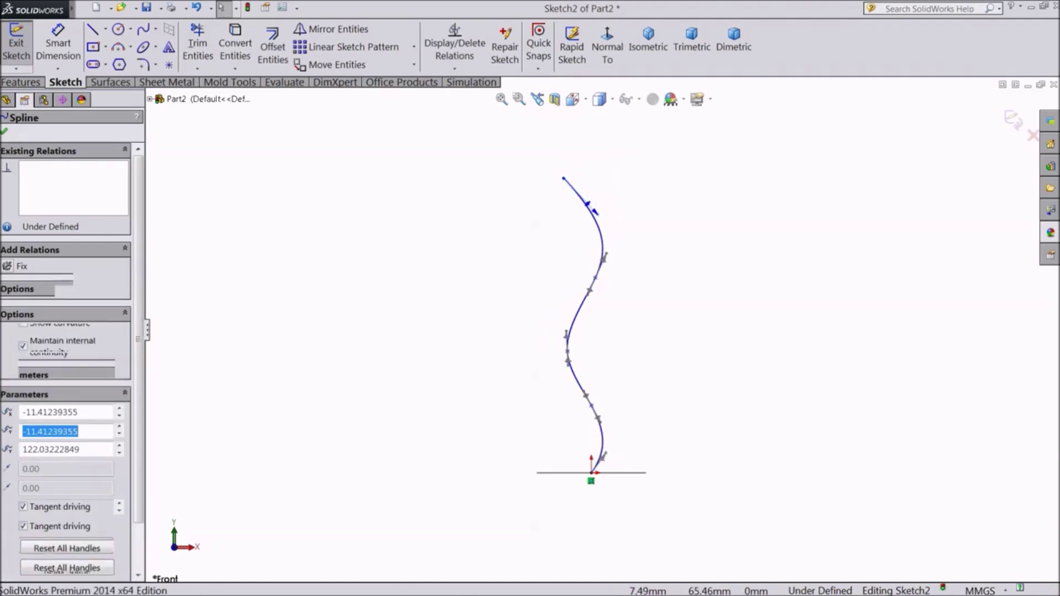
{"action": "mouse_move", "coordinate": [607, 458]}
{"action": "left_mouse_down"}
{"action": "mouse_move", "coordinate": [625, 448]}
{"action": "mouse_move", "coordinate": [608, 453]}
{"action": "left_mouse_up"}
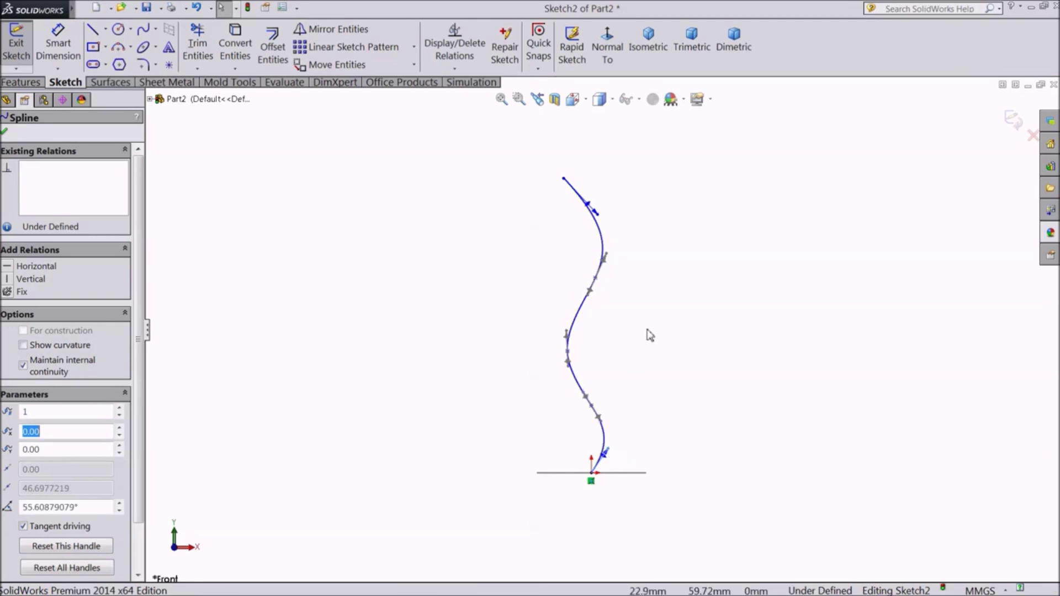
{"action": "left_click", "coordinate": [4, 133]}
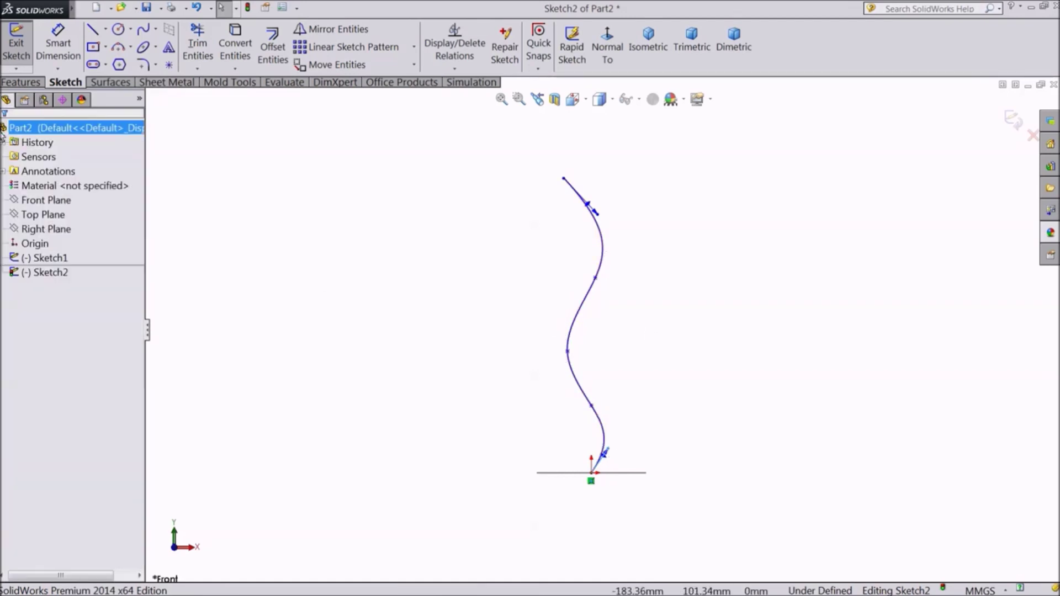
Pull the spline's middle point up-left and raise its top endpoint higher.
{"action": "left_click_drag", "start_coordinate": [568, 353], "coordinate": [547, 334]}
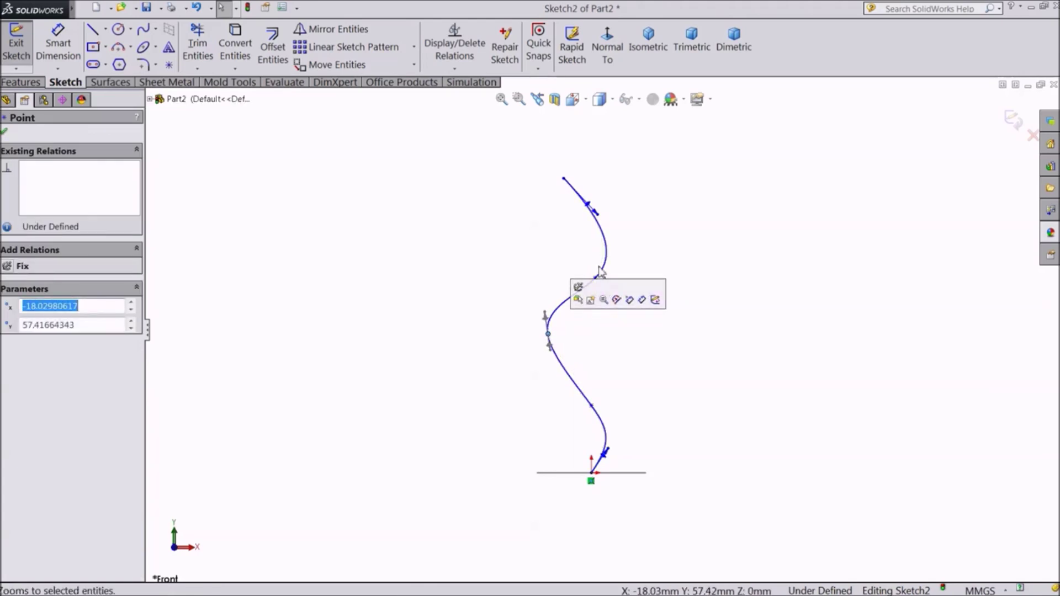
{"action": "left_click_drag", "start_coordinate": [597, 279], "coordinate": [604, 217]}
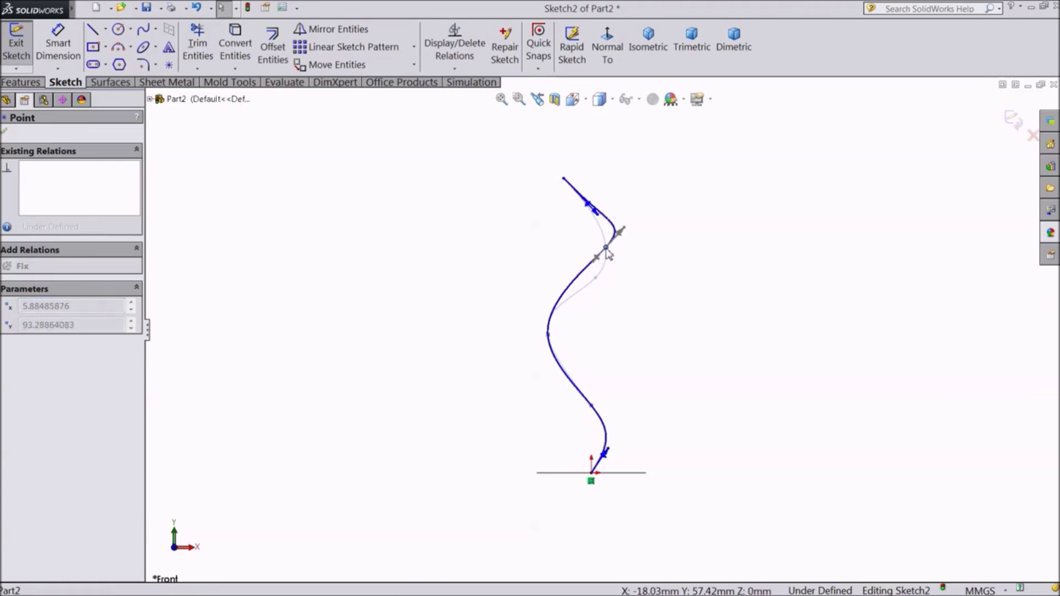
{"action": "left_click_drag", "start_coordinate": [563, 179], "coordinate": [555, 118]}
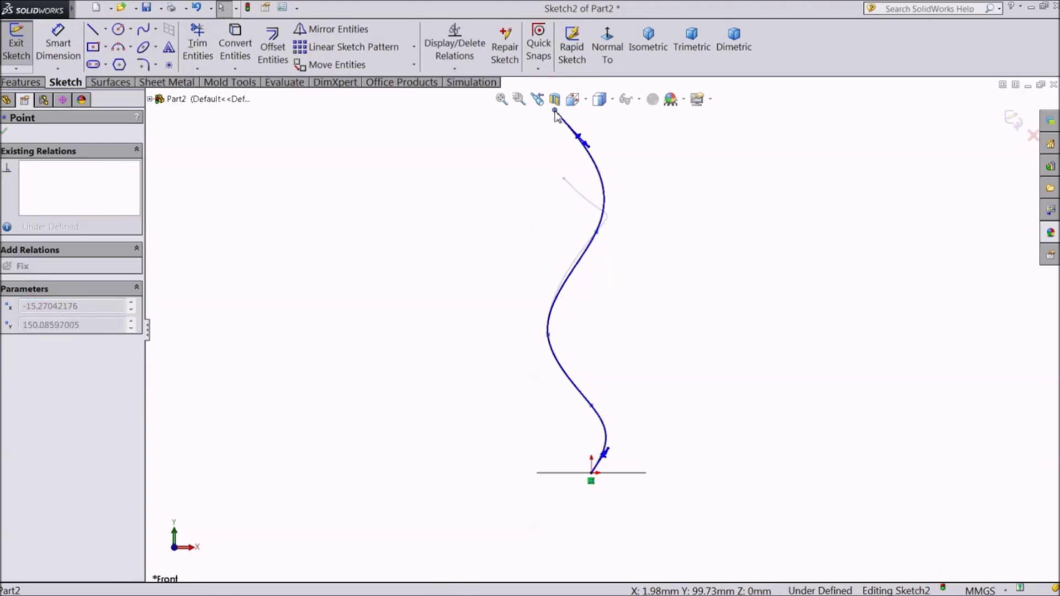
{"action": "left_click_drag", "start_coordinate": [554, 116], "coordinate": [555, 117]}
{"action": "scroll", "coordinate": [564, 274], "scroll_direction": "up", "scroll_amount": 2}
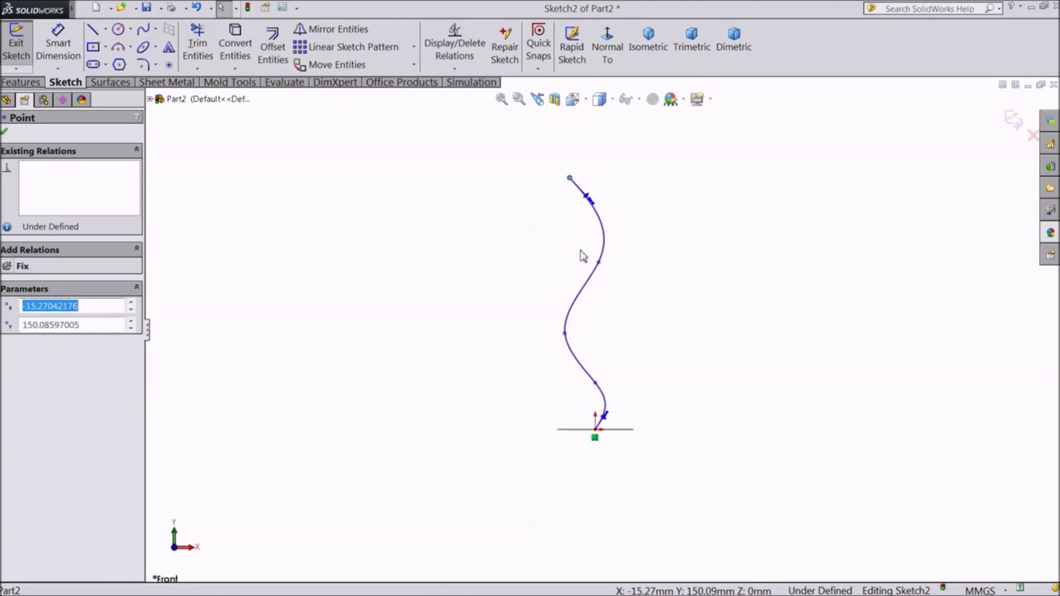
{"action": "left_click", "coordinate": [93, 28]}
Draw a horizontal line leftward from the spline's top endpoint and close Sketch2.
{"action": "left_click", "coordinate": [570, 178]}
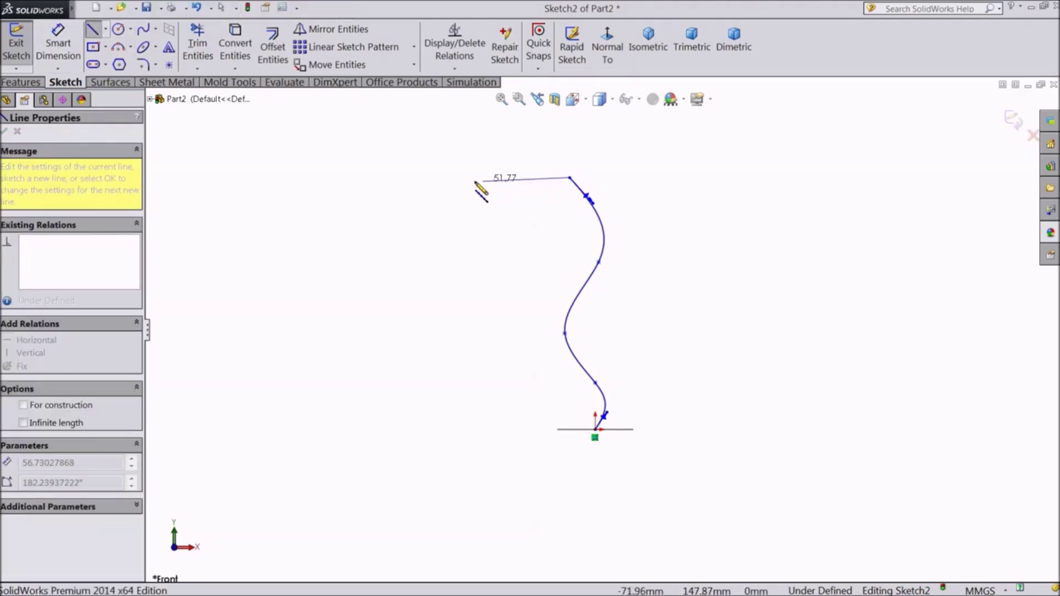
{"action": "left_click", "coordinate": [454, 178]}
{"action": "right_click", "coordinate": [421, 207]}
{"action": "left_click", "coordinate": [439, 100]}
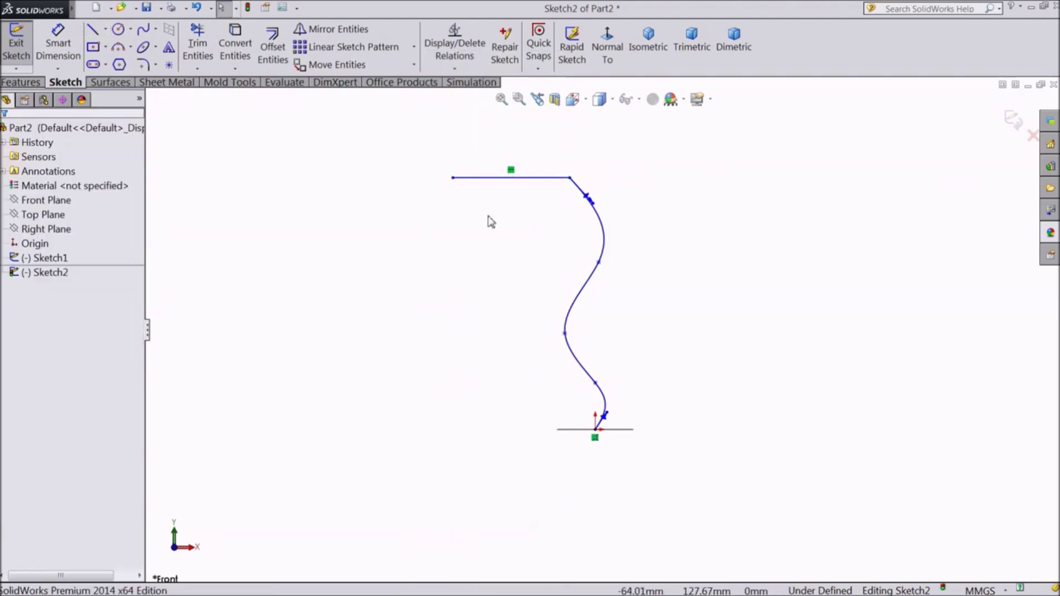
{"action": "scroll", "coordinate": [580, 328], "scroll_direction": "up", "scroll_amount": 2}
{"action": "left_click", "coordinate": [1012, 119]}
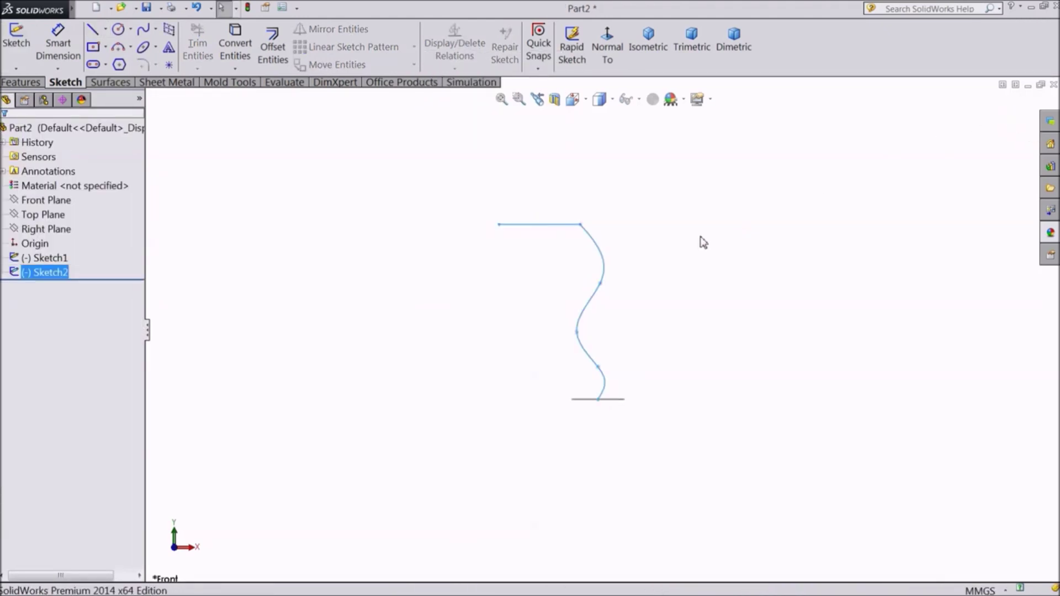
{"action": "middle_click_drag", "start_coordinate": [701, 240], "coordinate": [637, 314]}
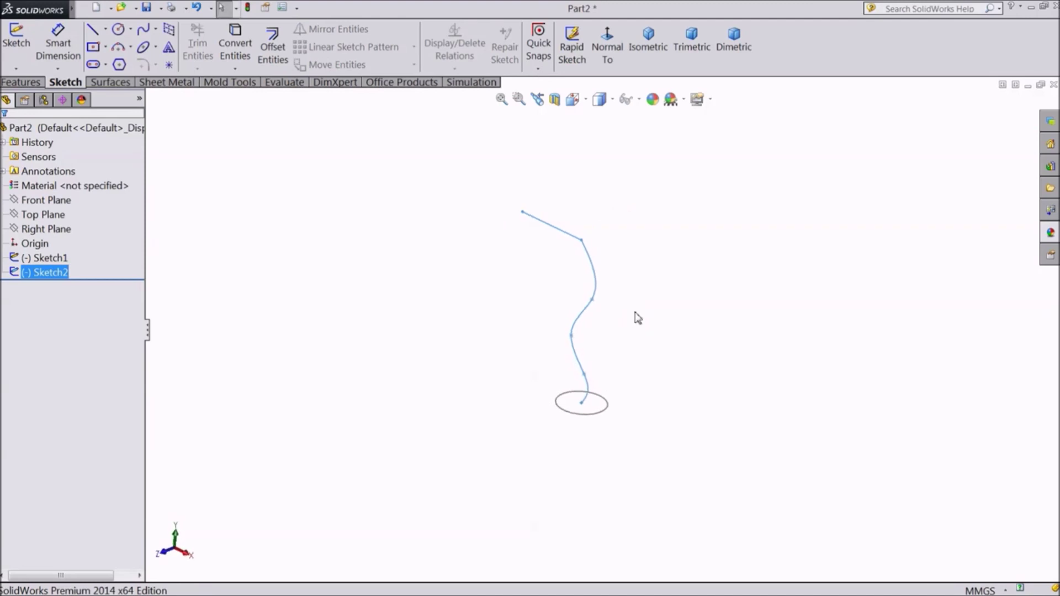
{"action": "scroll", "coordinate": [601, 323], "scroll_direction": "down", "scroll_amount": 1}
{"action": "scroll", "coordinate": [599, 256], "scroll_direction": "down", "scroll_amount": 1}
{"action": "scroll", "coordinate": [601, 227], "scroll_direction": "down", "scroll_amount": 1}
{"action": "scroll", "coordinate": [602, 227], "scroll_direction": "down", "scroll_amount": 1}
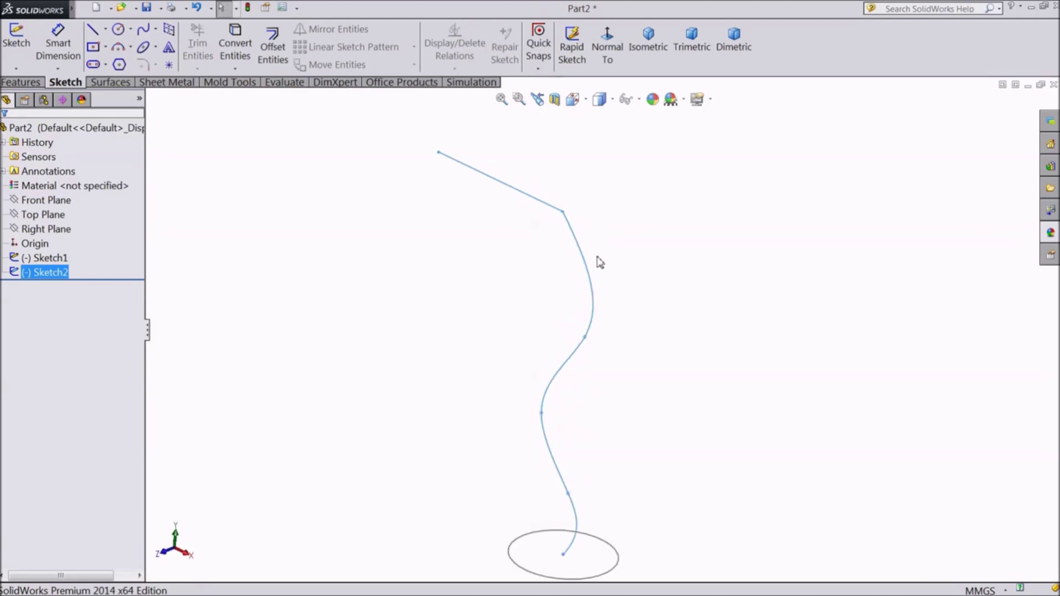
{"action": "scroll", "coordinate": [596, 263], "scroll_direction": "up", "scroll_amount": 1}
Preview a Swept Boss/Base using the Sketch1 circle as profile along the Sketch2 path.
{"action": "left_click", "coordinate": [20, 84]}
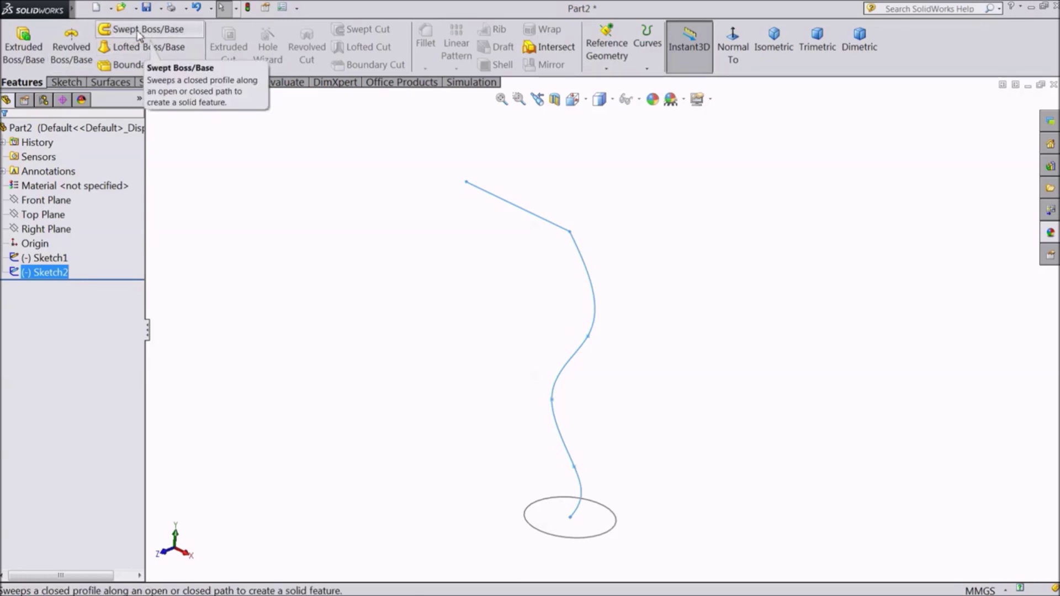
{"action": "left_click", "coordinate": [164, 37]}
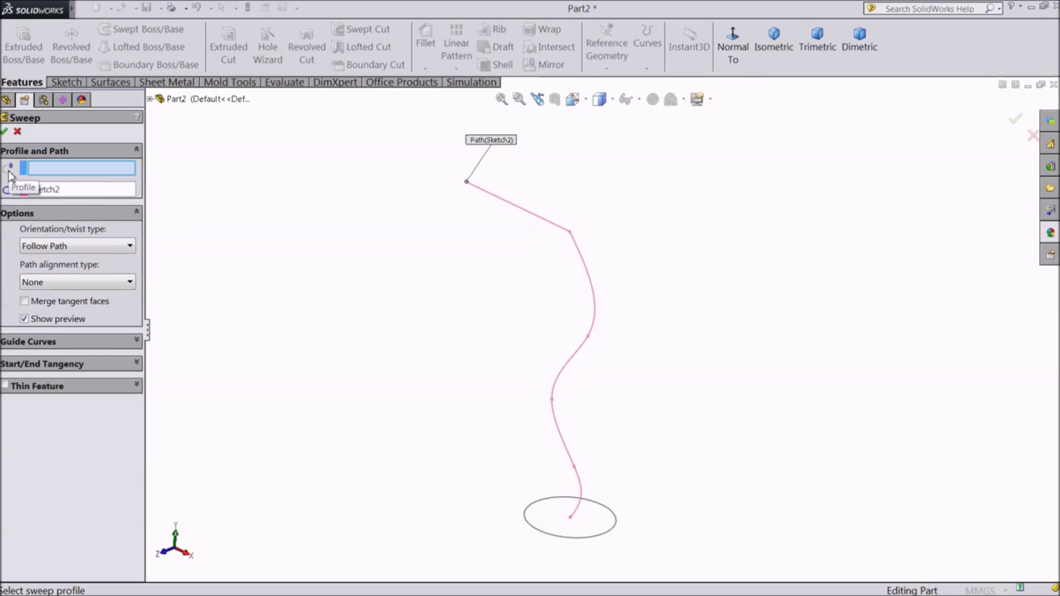
{"action": "left_click", "coordinate": [603, 537]}
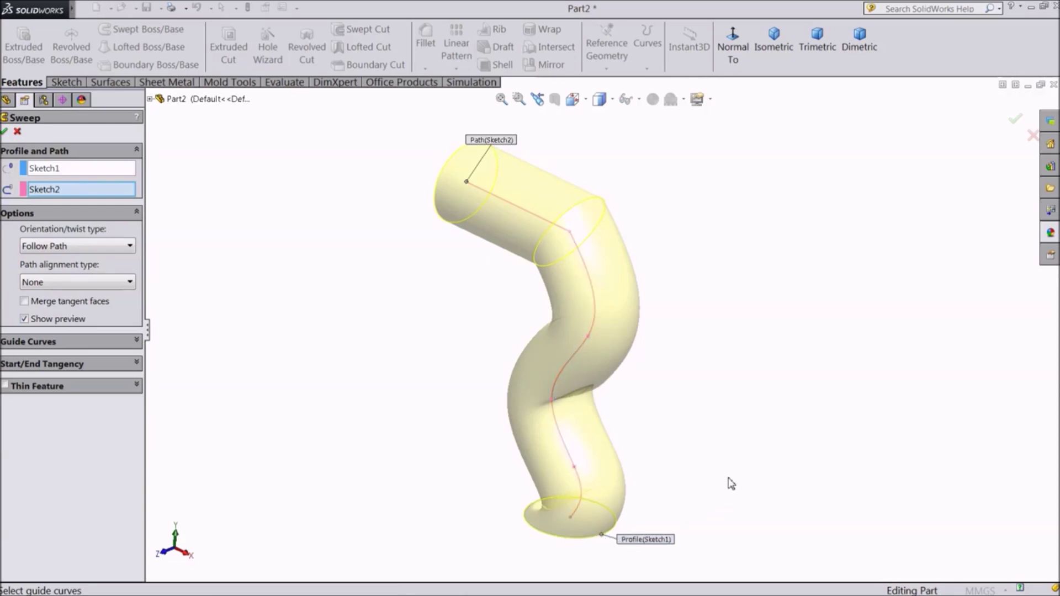
{"action": "mouse_move", "coordinate": [729, 483]}
{"action": "middle_mouse_down"}
{"action": "mouse_move", "coordinate": [774, 303]}
{"action": "mouse_move", "coordinate": [760, 298]}
{"action": "mouse_move", "coordinate": [761, 224]}
{"action": "mouse_move", "coordinate": [733, 177]}
{"action": "mouse_move", "coordinate": [786, 328]}
{"action": "mouse_move", "coordinate": [705, 355]}
{"action": "mouse_move", "coordinate": [767, 398]}
{"action": "mouse_move", "coordinate": [741, 323]}
{"action": "mouse_move", "coordinate": [729, 389]}
{"action": "middle_mouse_up"}
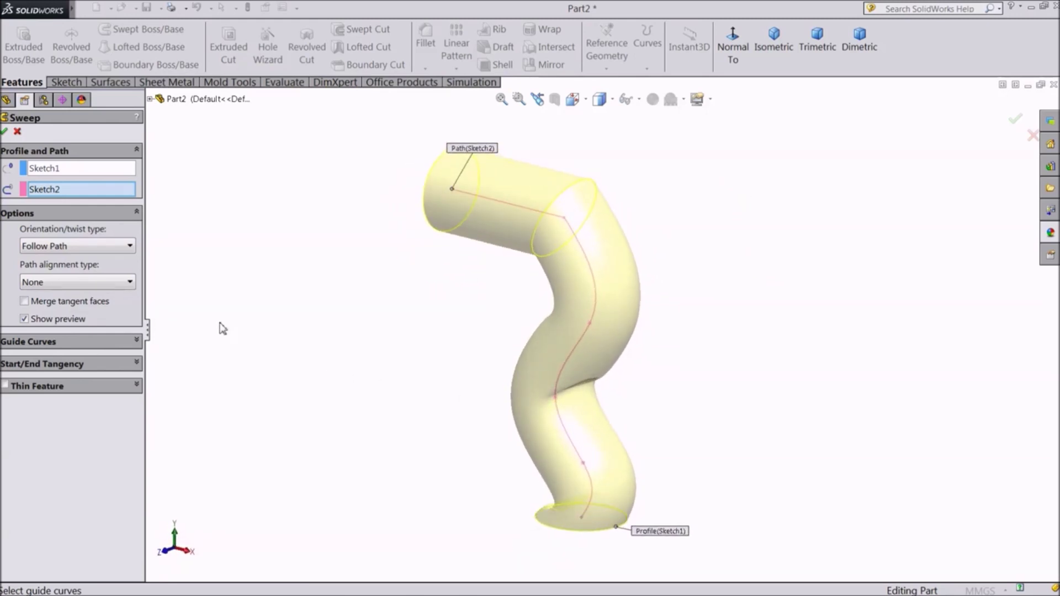
{"action": "left_click", "coordinate": [79, 247]}
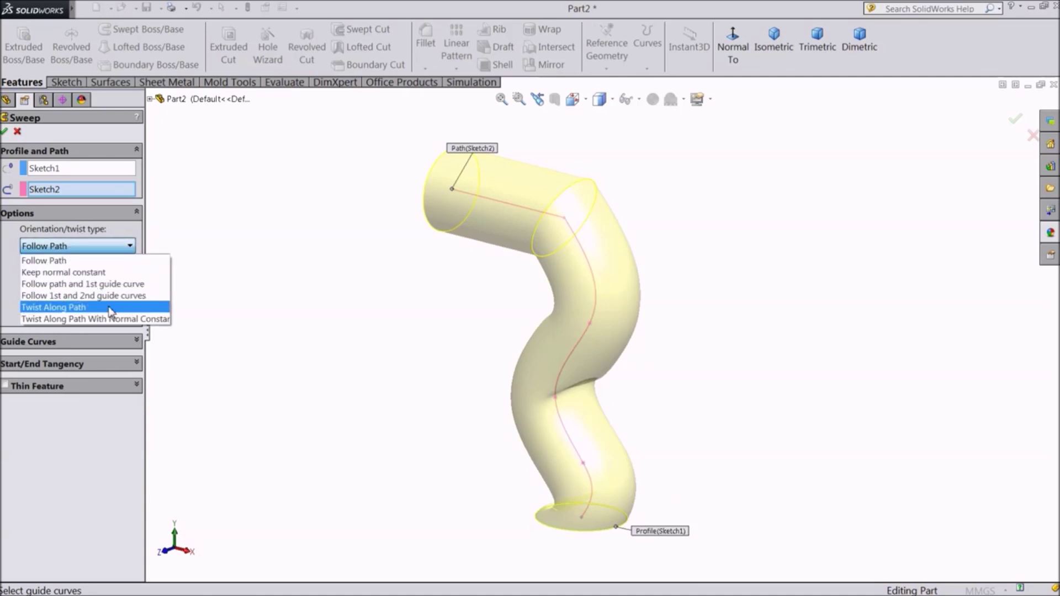
{"action": "left_click", "coordinate": [81, 273]}
{"action": "mouse_move", "coordinate": [370, 311]}
{"action": "middle_mouse_down"}
{"action": "mouse_move", "coordinate": [382, 338]}
{"action": "mouse_move", "coordinate": [422, 243]}
{"action": "mouse_move", "coordinate": [387, 289]}
{"action": "mouse_move", "coordinate": [313, 335]}
{"action": "middle_mouse_up"}
{"action": "left_click", "coordinate": [94, 251]}
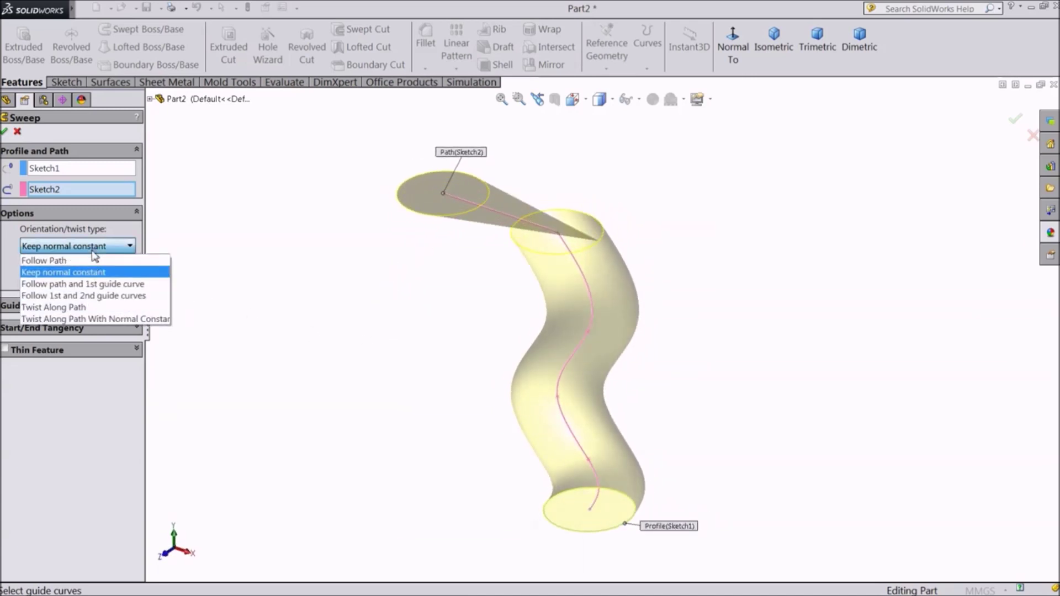
{"action": "left_click", "coordinate": [67, 257]}
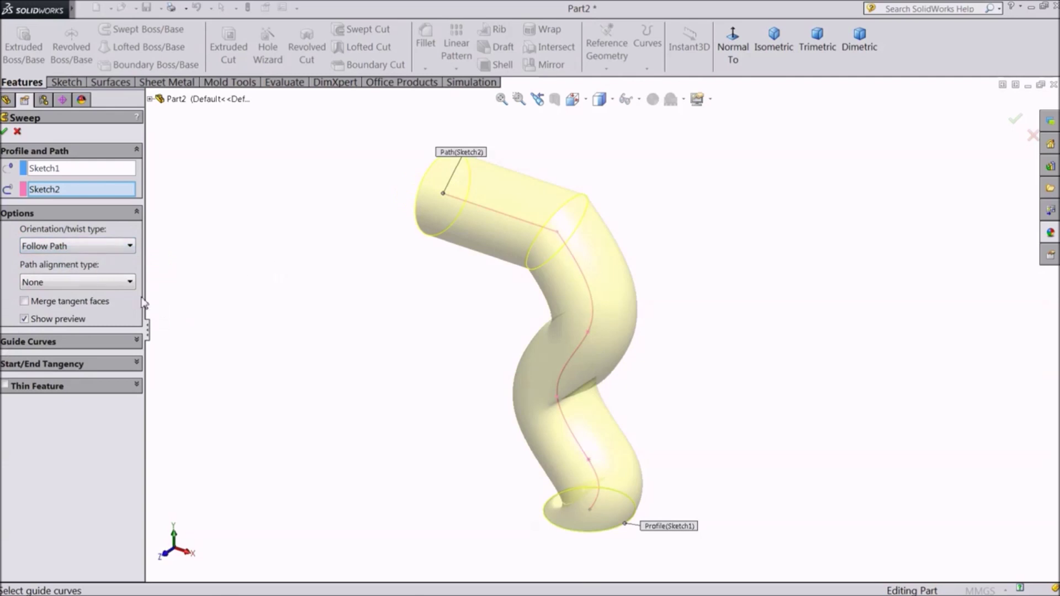
{"action": "left_click", "coordinate": [138, 213]}
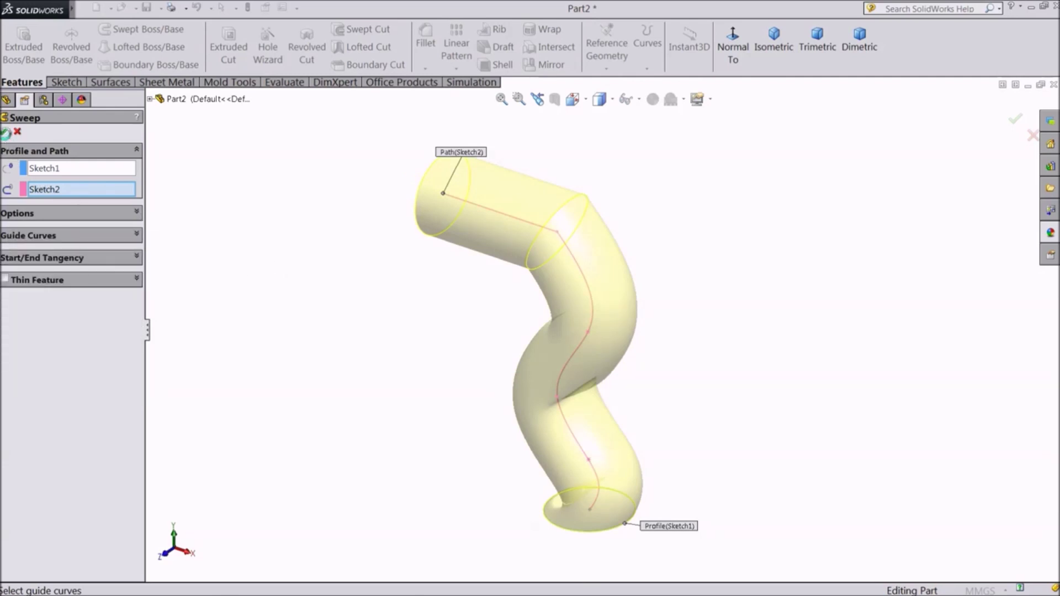
{"action": "left_click", "coordinate": [7, 133]}
Review Sweep1's Guide Curves and Start/End Tangency options, keeping the settings unchanged.
{"action": "mouse_move", "coordinate": [346, 336]}
{"action": "middle_mouse_down"}
{"action": "mouse_move", "coordinate": [350, 351]}
{"action": "mouse_move", "coordinate": [353, 159]}
{"action": "mouse_move", "coordinate": [362, 342]}
{"action": "mouse_move", "coordinate": [260, 331]}
{"action": "mouse_move", "coordinate": [383, 326]}
{"action": "mouse_move", "coordinate": [400, 156]}
{"action": "mouse_move", "coordinate": [400, 207]}
{"action": "mouse_move", "coordinate": [354, 297]}
{"action": "mouse_move", "coordinate": [390, 298]}
{"action": "middle_mouse_up"}
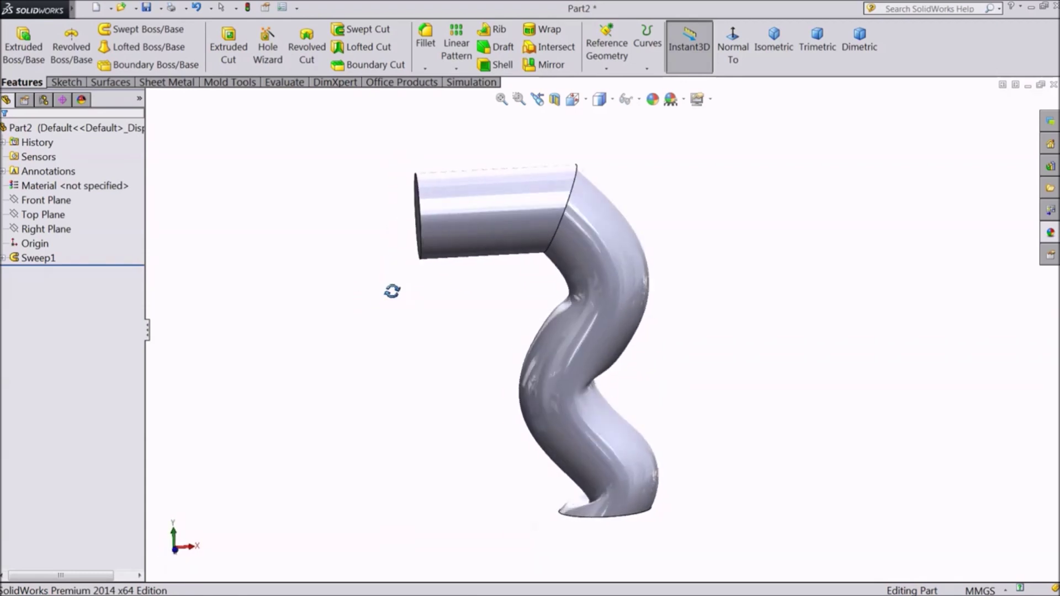
{"action": "middle_click_drag", "start_coordinate": [391, 291], "coordinate": [370, 312]}
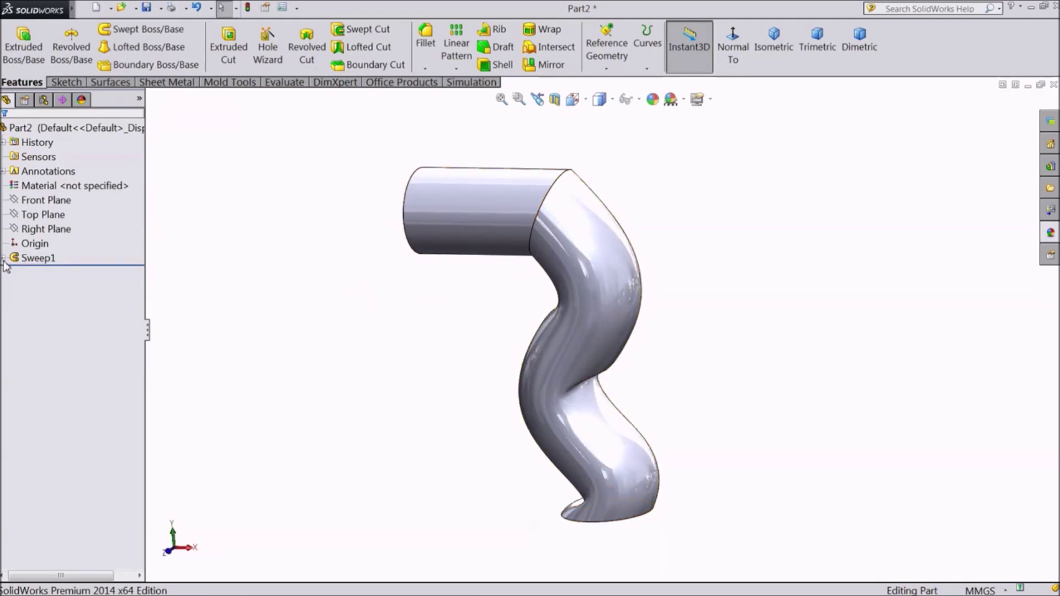
{"action": "left_click", "coordinate": [38, 257]}
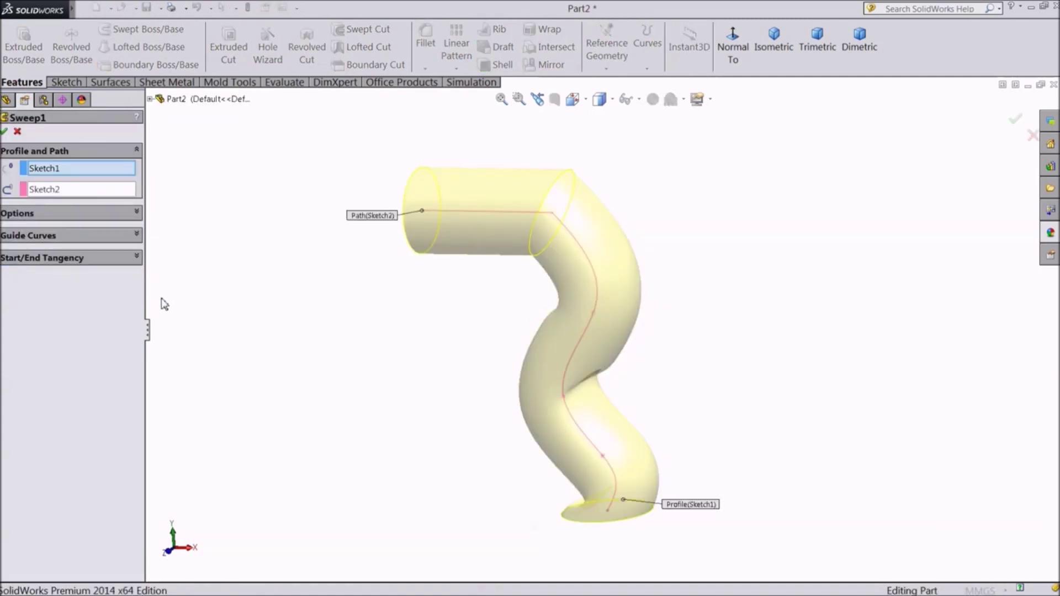
{"action": "left_click", "coordinate": [138, 237]}
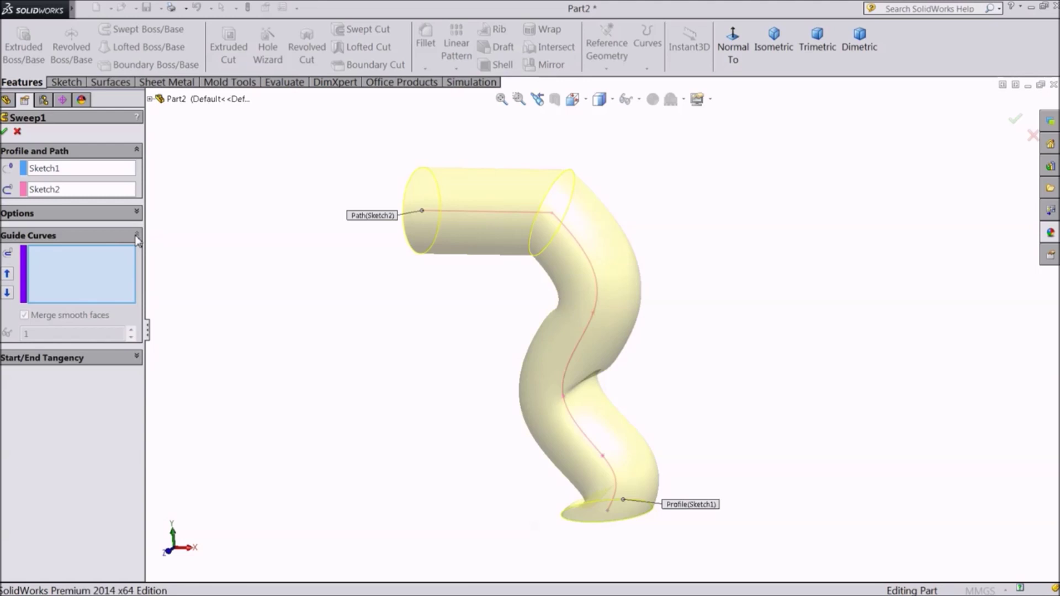
{"action": "left_click", "coordinate": [137, 237]}
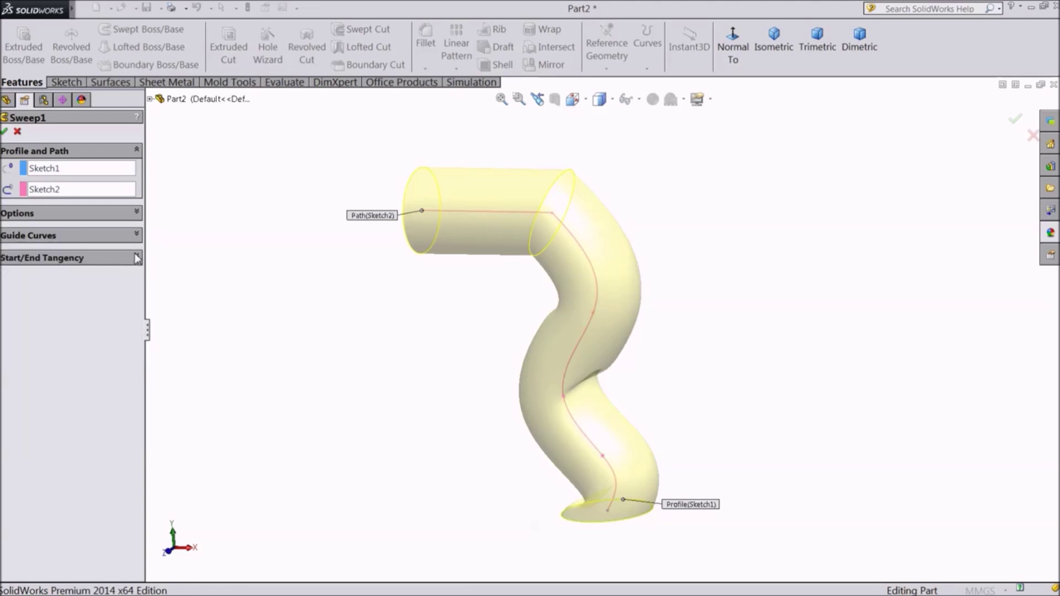
{"action": "left_click", "coordinate": [137, 258]}
{"action": "left_click", "coordinate": [137, 258]}
{"action": "left_click", "coordinate": [5, 131]}
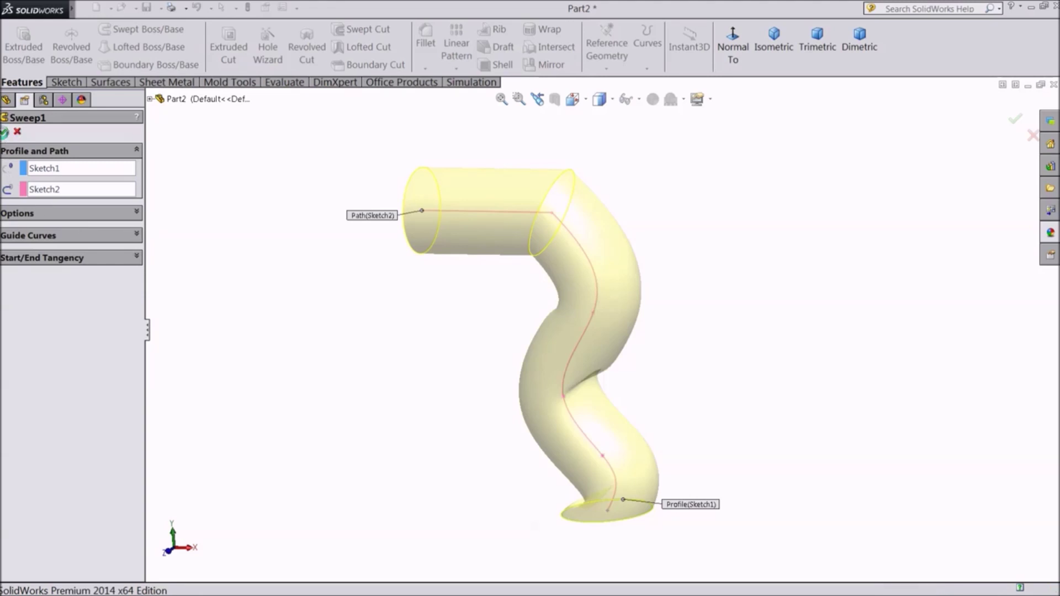
Delete Sweep1, leaving only the circle and path sketches.
{"action": "right_click", "coordinate": [29, 264]}
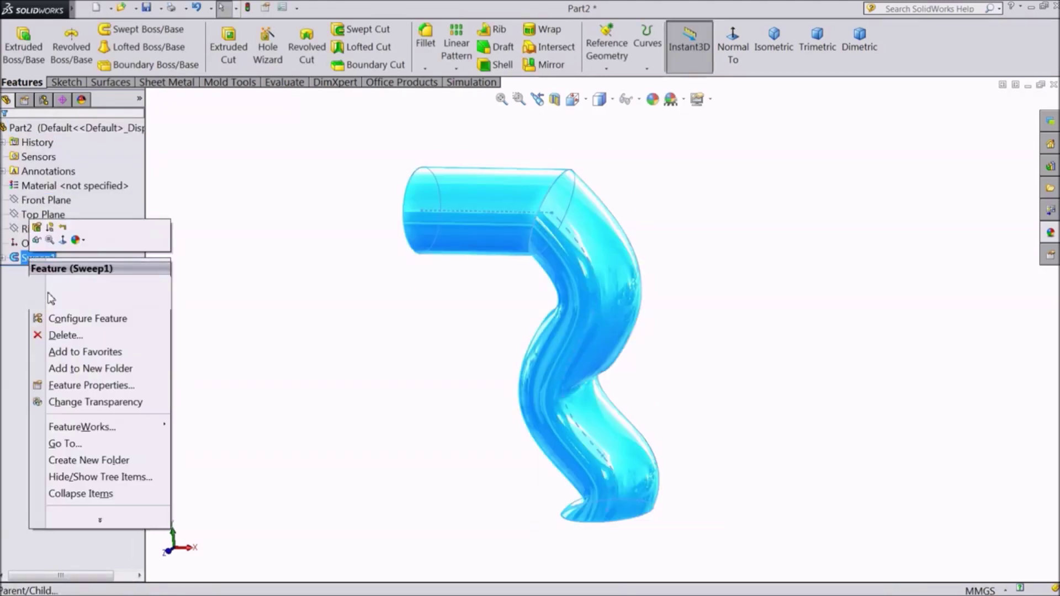
{"action": "left_click", "coordinate": [52, 339]}
{"action": "left_click", "coordinate": [605, 221]}
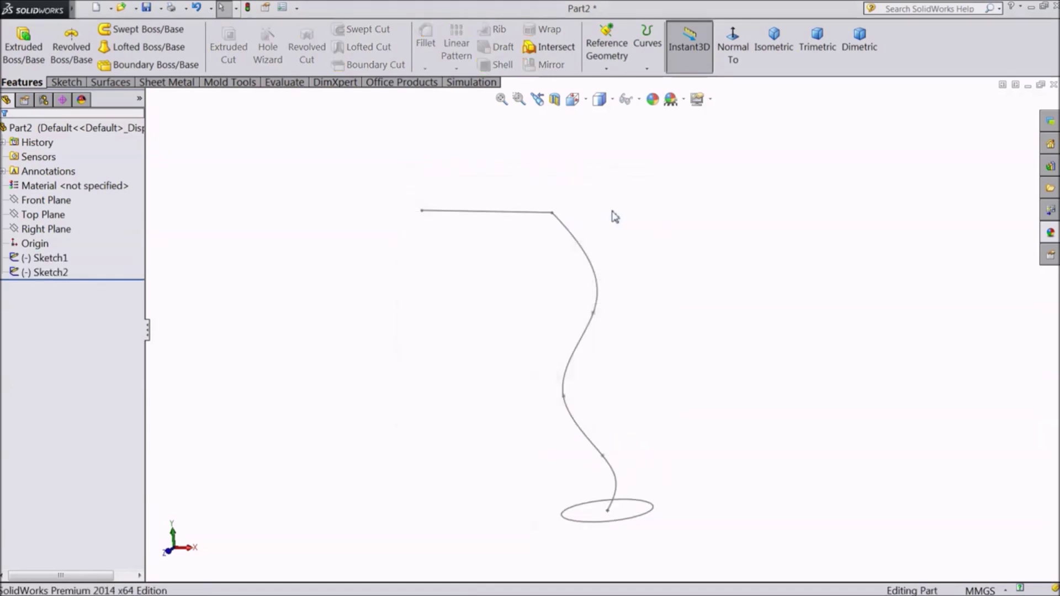
{"action": "middle_click_drag", "start_coordinate": [610, 215], "coordinate": [462, 332]}
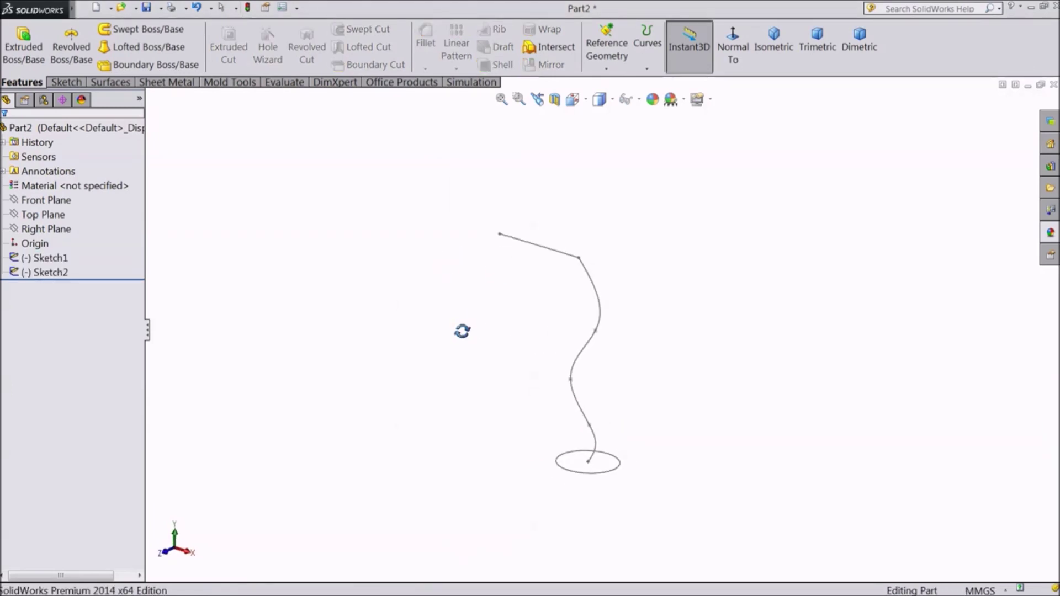
Drag Sketch2's spline points into a wider S and move the line's free end left.
{"action": "double_click", "coordinate": [570, 383]}
{"action": "left_click_drag", "start_coordinate": [568, 370], "coordinate": [564, 380]}
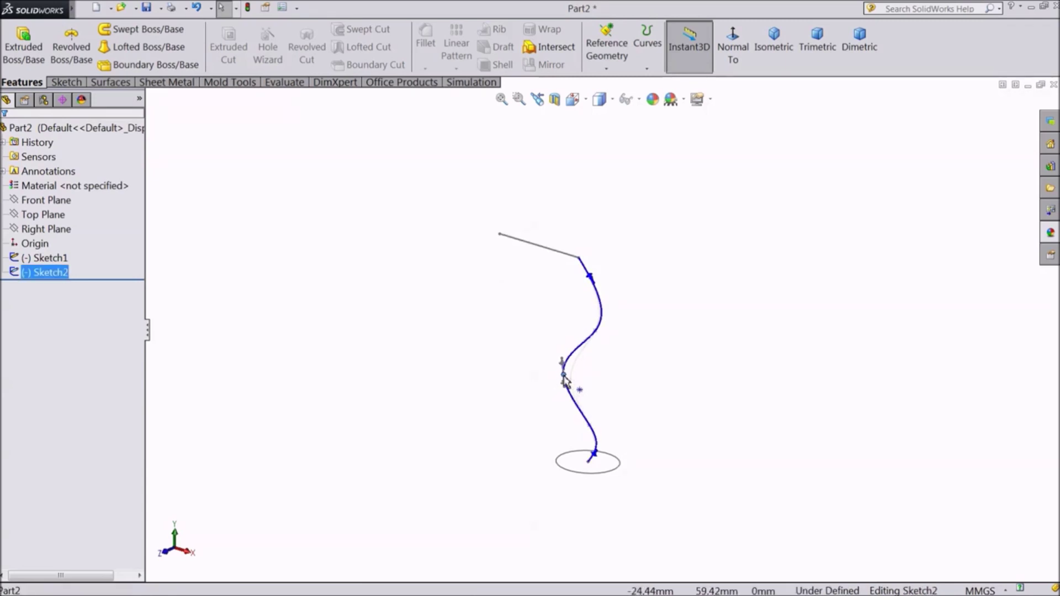
{"action": "left_click_drag", "start_coordinate": [580, 257], "coordinate": [566, 187]}
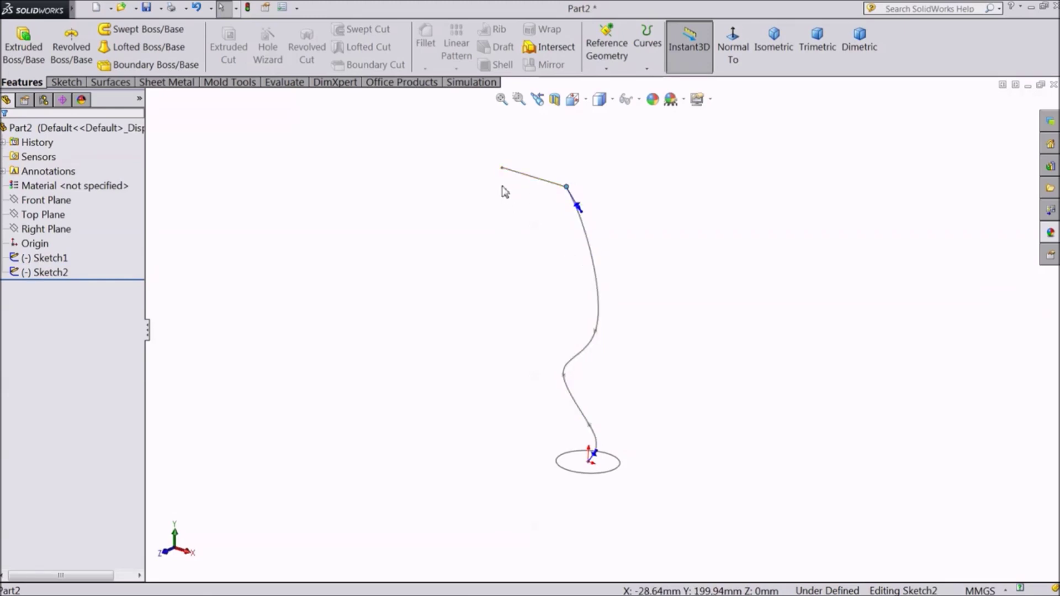
{"action": "left_click_drag", "start_coordinate": [501, 170], "coordinate": [448, 159]}
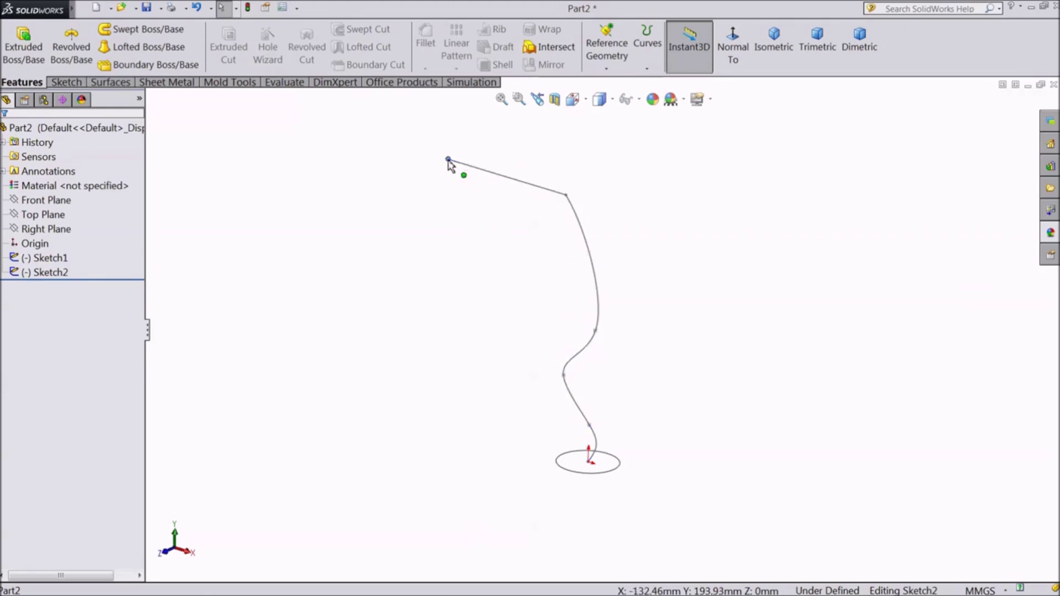
{"action": "left_click_drag", "start_coordinate": [595, 332], "coordinate": [626, 299]}
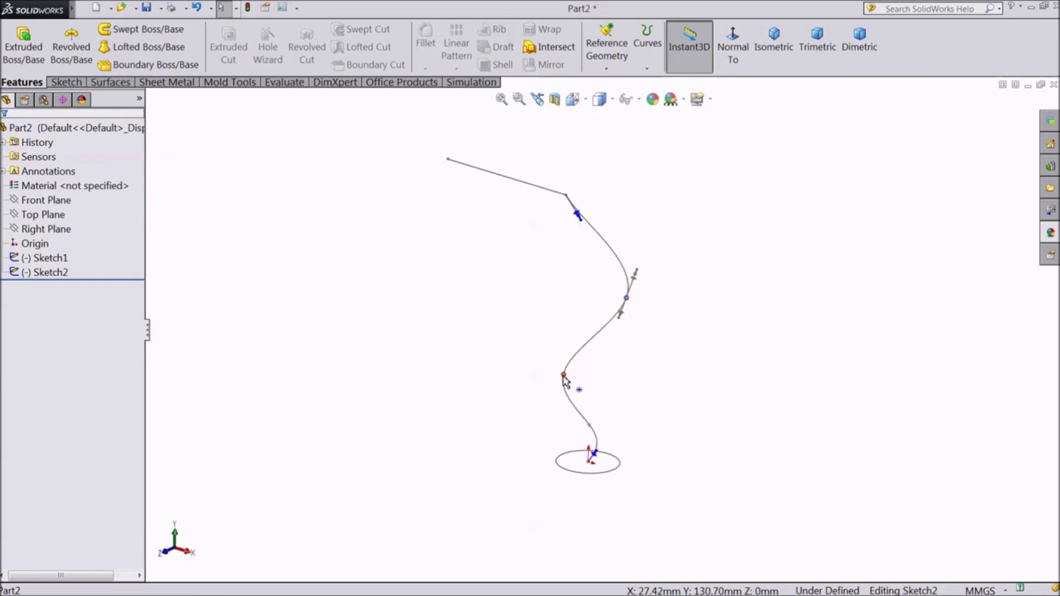
{"action": "left_click_drag", "start_coordinate": [563, 378], "coordinate": [554, 333]}
{"action": "mouse_move", "coordinate": [591, 442]}
{"action": "left_mouse_down"}
{"action": "mouse_move", "coordinate": [626, 406]}
{"action": "mouse_move", "coordinate": [614, 398]}
{"action": "left_mouse_up"}
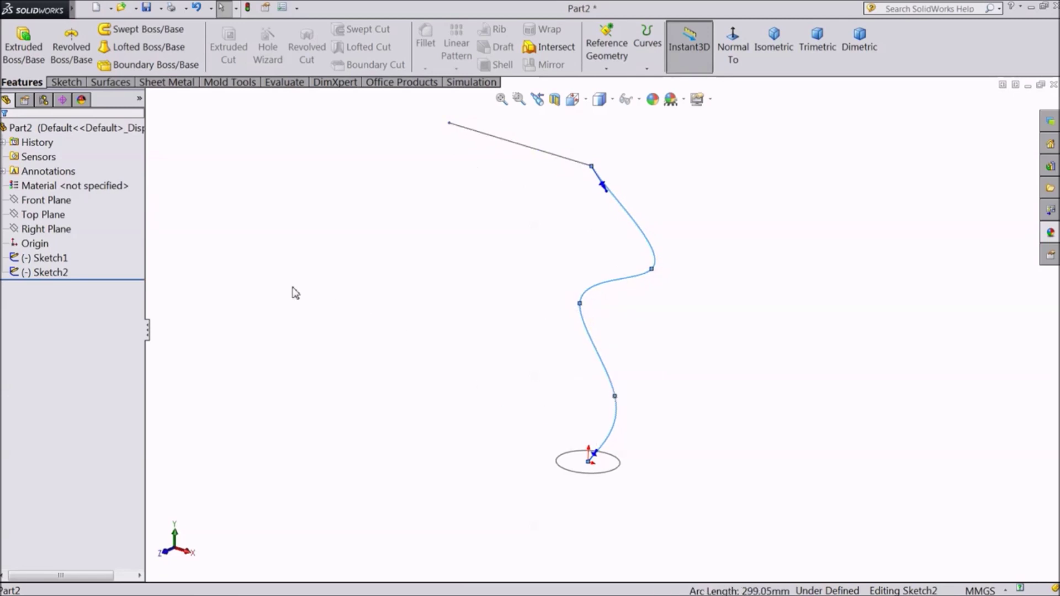
{"action": "left_click", "coordinate": [234, 241]}
{"action": "left_click", "coordinate": [45, 272]}
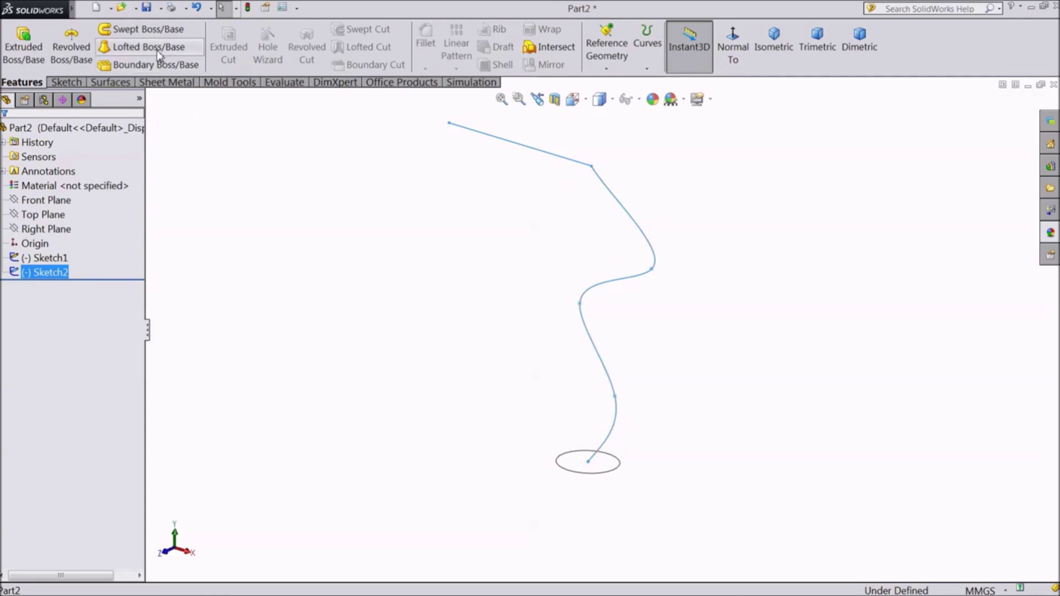
Sweep the Sketch1 circle along Sketch2 with a 1.00 mm one-direction Thin Feature.
{"action": "left_click", "coordinate": [151, 35]}
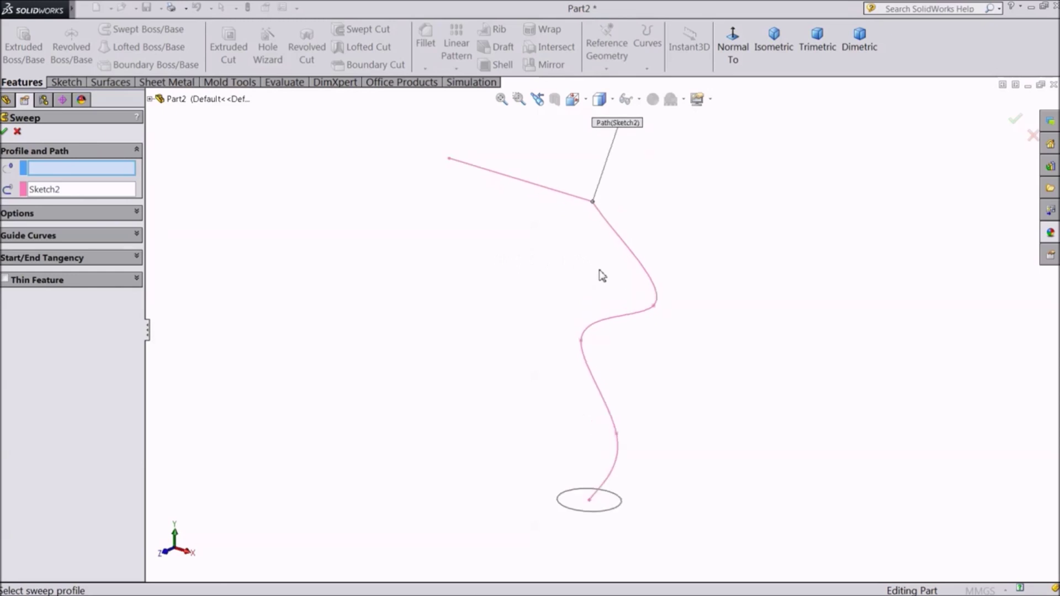
{"action": "left_click", "coordinate": [590, 514]}
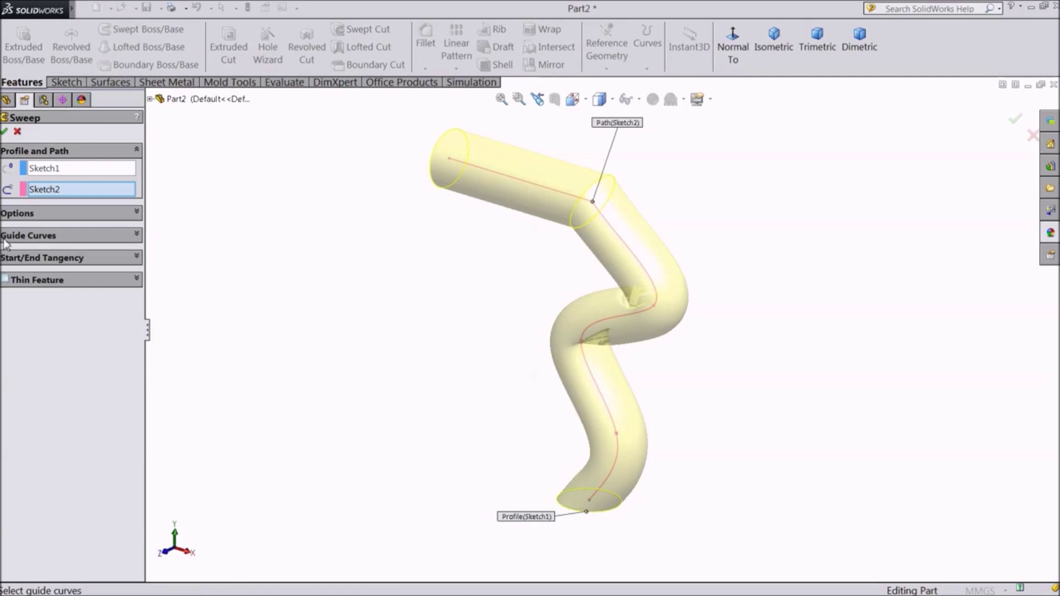
{"action": "left_click", "coordinate": [6, 281]}
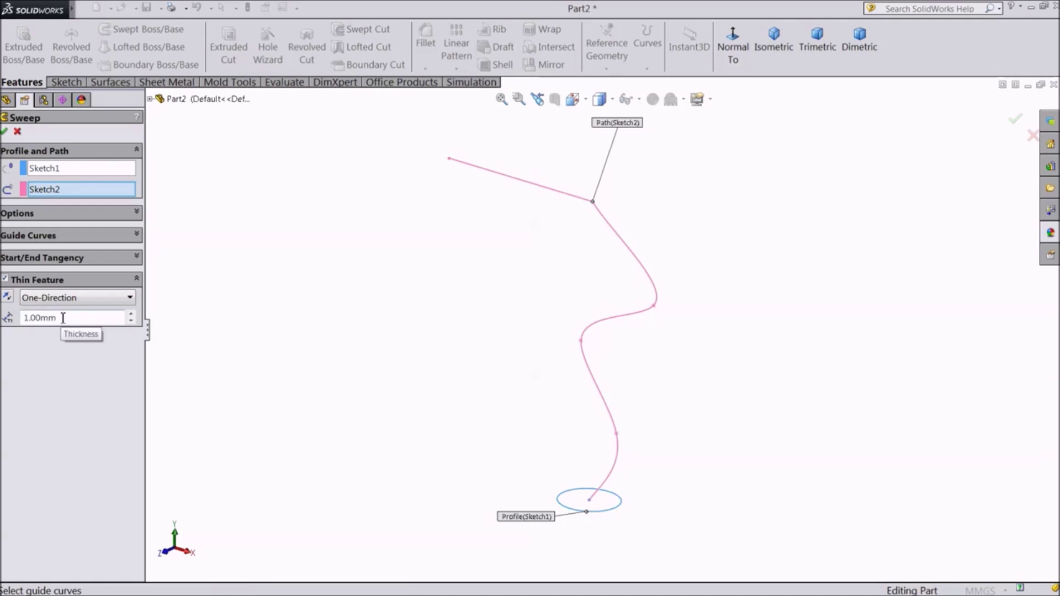
Set the Thin Feature wall thickness to 0.50 mm for a hollow tube preview.
{"action": "left_click", "coordinate": [62, 318]}
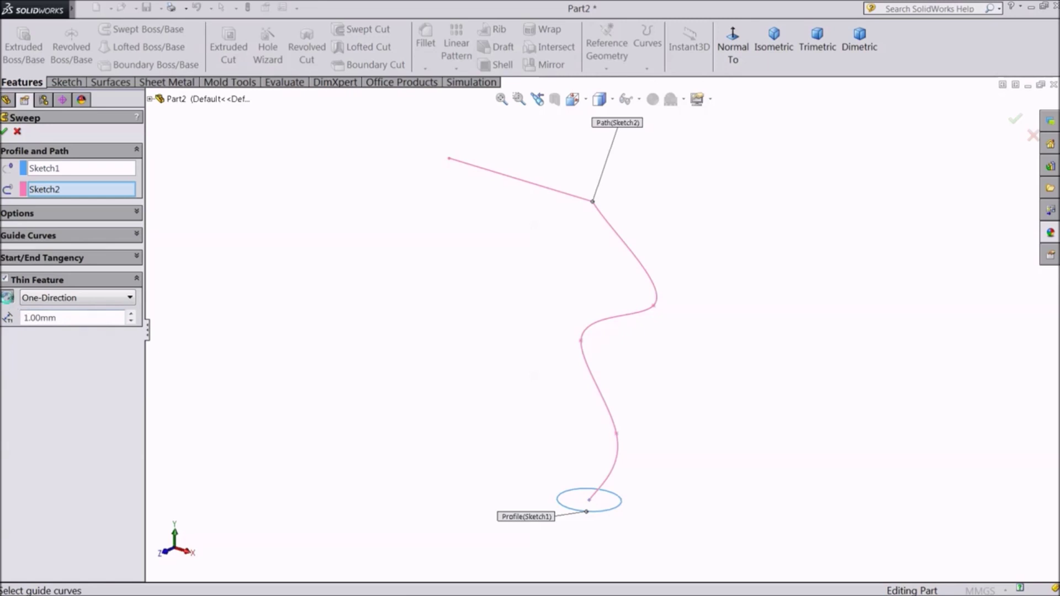
{"action": "left_click", "coordinate": [7, 298]}
{"action": "left_click_drag", "start_coordinate": [65, 318], "coordinate": [15, 315]}
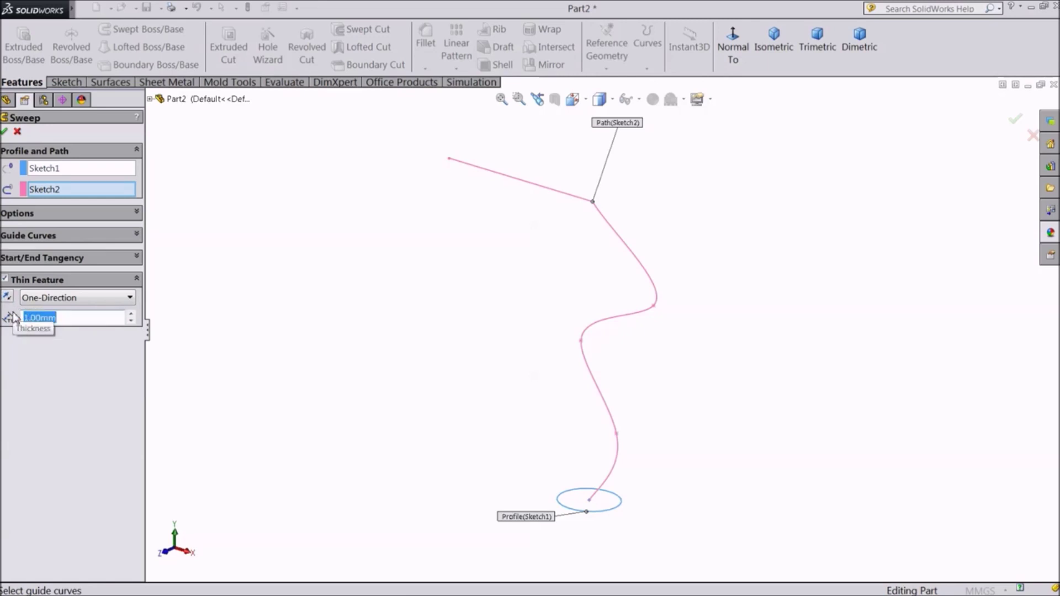
{"action": "key", "text": "BackSpace"}
{"action": "key", "text": "Return"}
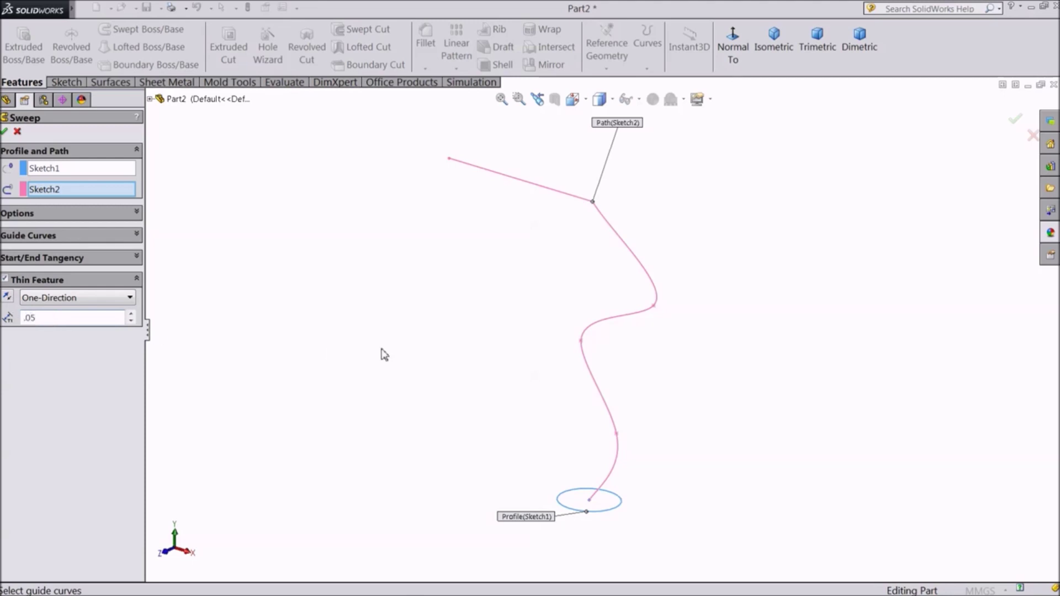
{"action": "middle_click_drag", "start_coordinate": [329, 356], "coordinate": [334, 180]}
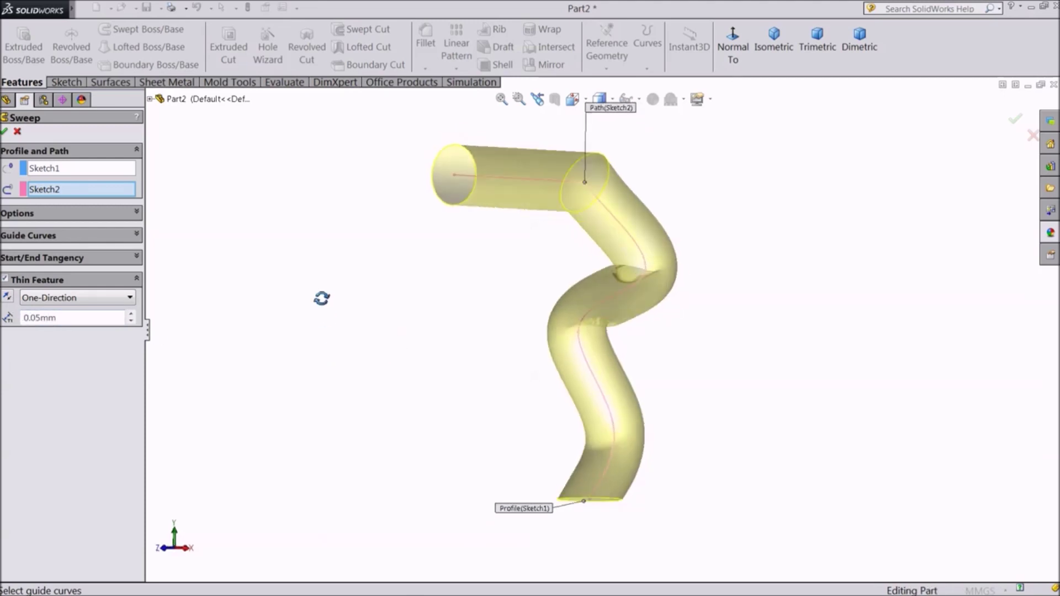
{"action": "scroll", "coordinate": [552, 401], "scroll_direction": "down", "scroll_amount": 2}
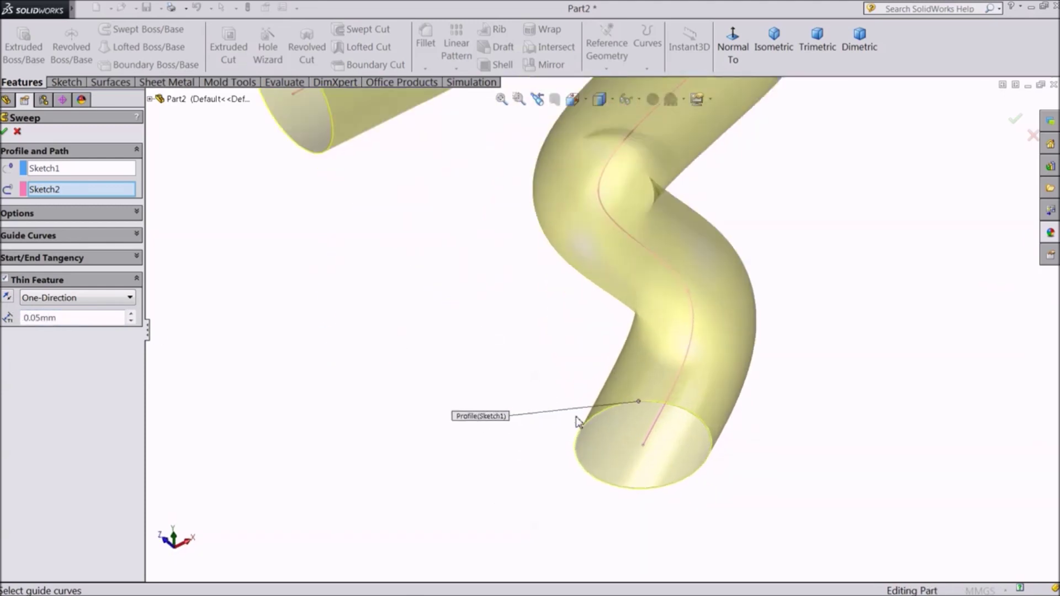
{"action": "scroll", "coordinate": [616, 417], "scroll_direction": "down", "scroll_amount": 2}
{"action": "scroll", "coordinate": [608, 402], "scroll_direction": "down", "scroll_amount": 2}
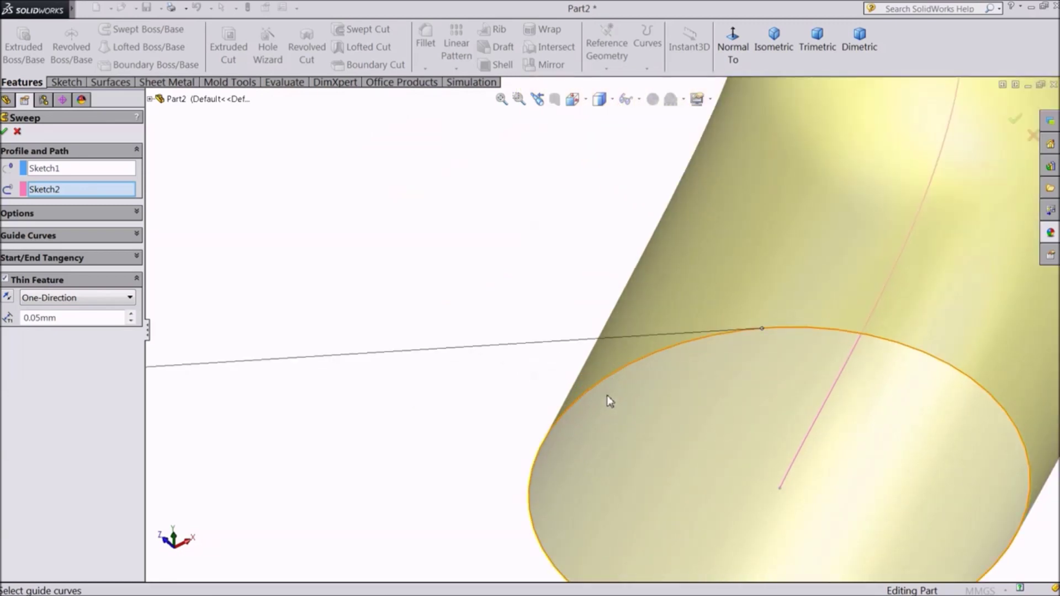
{"action": "double_click", "coordinate": [59, 319]}
{"action": "type", "text": "0"}
{"action": "key", "text": "Return"}
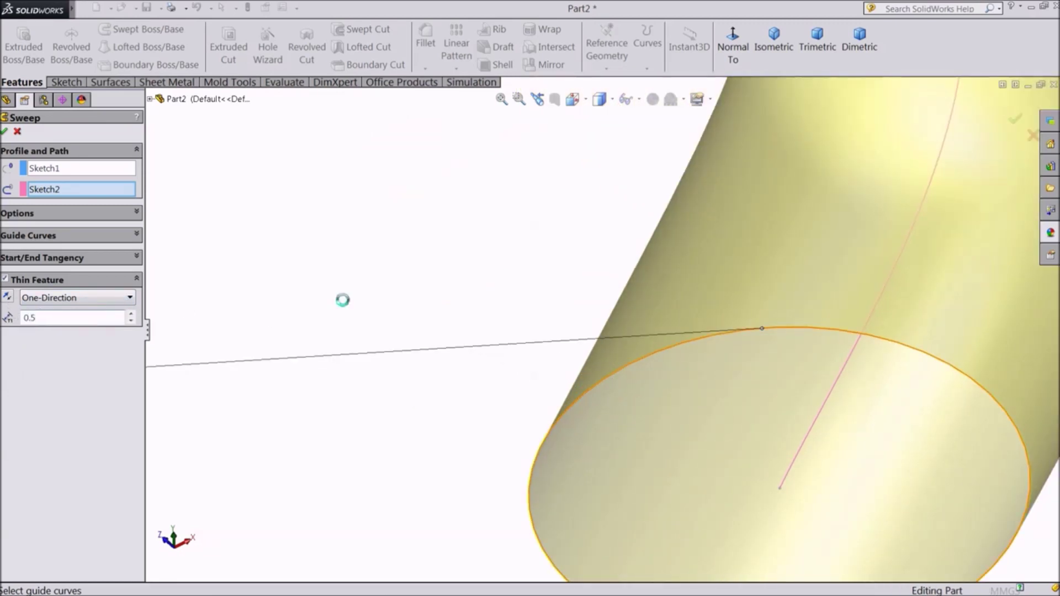
{"action": "scroll", "coordinate": [641, 341], "scroll_direction": "up", "scroll_amount": 2}
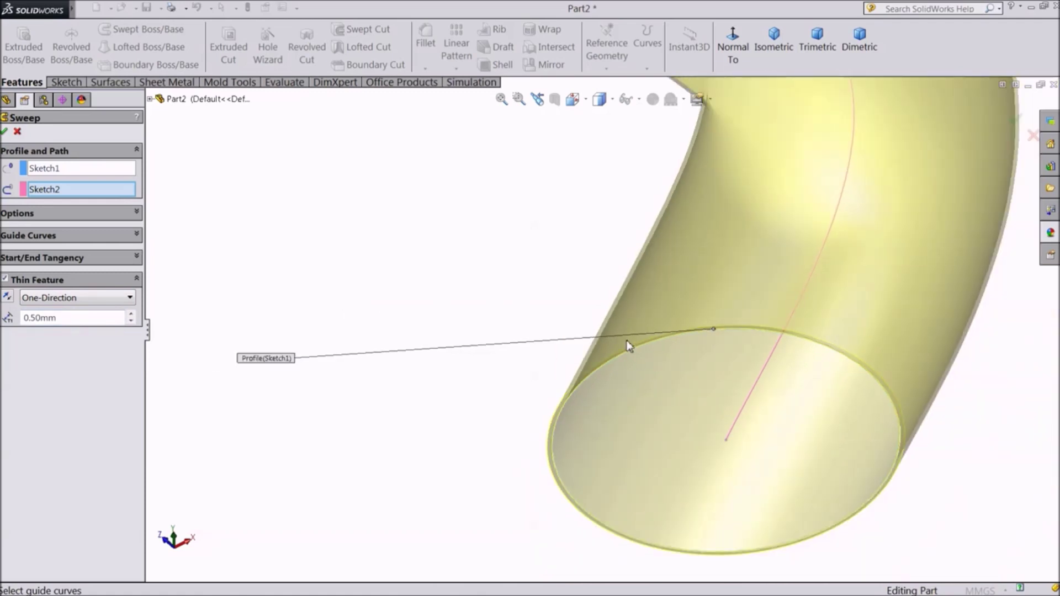
{"action": "left_click", "coordinate": [131, 316]}
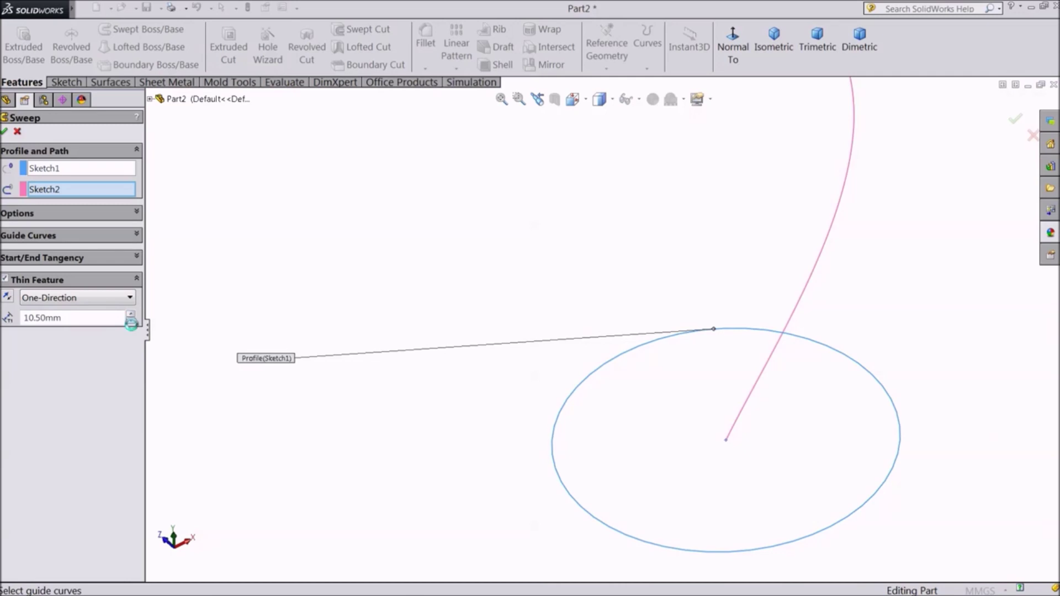
{"action": "left_click", "coordinate": [132, 322]}
{"action": "type", "text": "1"}
{"action": "left_click_drag", "start_coordinate": [58, 317], "coordinate": [35, 317]}
{"action": "type", "text": "0."}
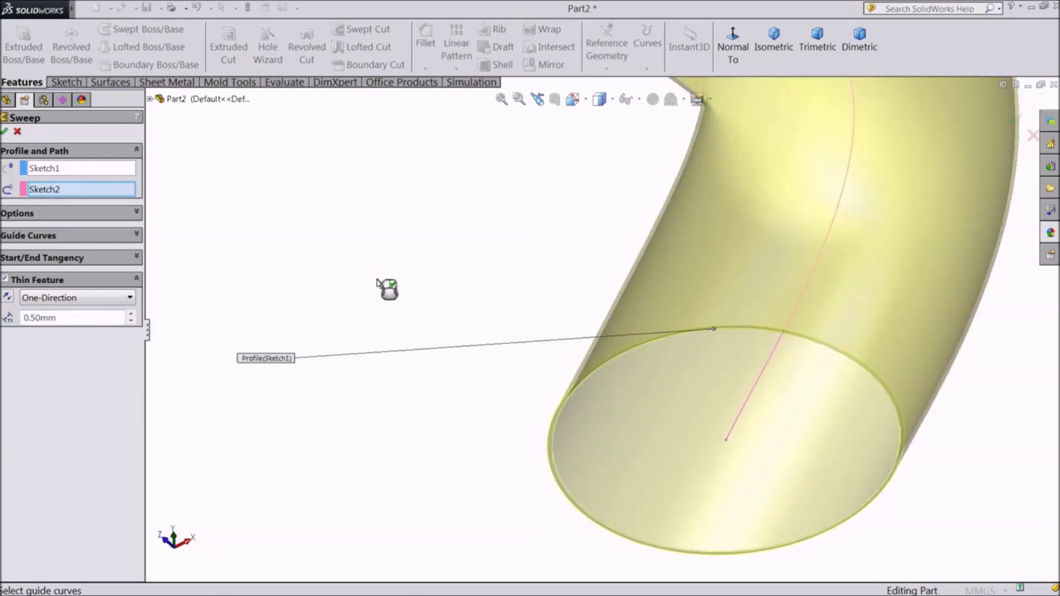
{"action": "mouse_move", "coordinate": [446, 245]}
{"action": "middle_mouse_down"}
{"action": "mouse_move", "coordinate": [498, 418]}
{"action": "mouse_move", "coordinate": [634, 218]}
{"action": "mouse_move", "coordinate": [669, 213]}
{"action": "mouse_move", "coordinate": [641, 234]}
{"action": "mouse_move", "coordinate": [694, 186]}
{"action": "mouse_move", "coordinate": [689, 158]}
{"action": "middle_mouse_up"}
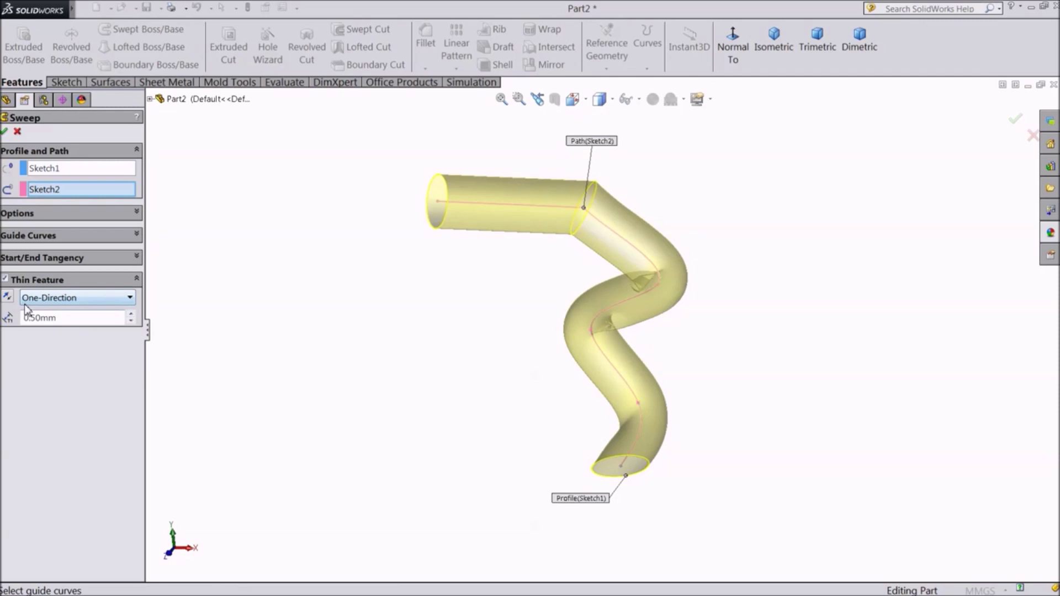
Reverse the thin wall direction and accept the sweep as Sweep-Thin1.
{"action": "left_click", "coordinate": [7, 299]}
{"action": "left_click", "coordinate": [4, 131]}
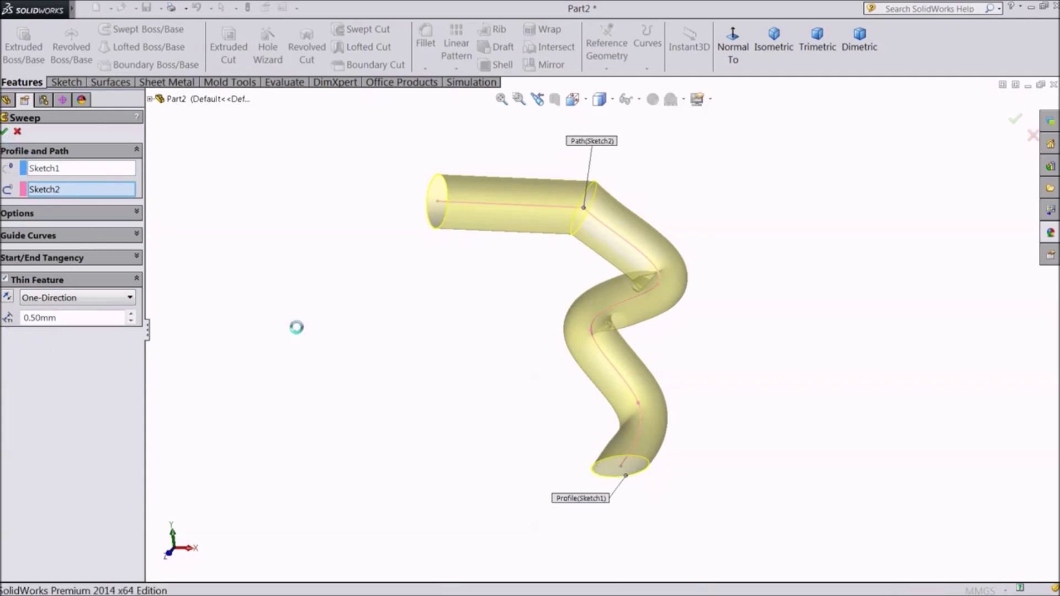